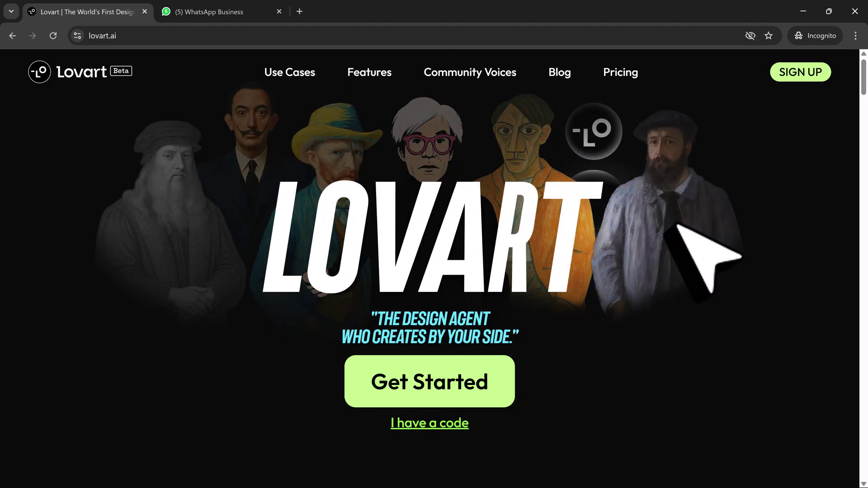
# Step: Scroll down the Lovart landing page to the use-case carousel
pyautogui.scroll(-1, 430, 268)
pyautogui.scroll(-3, 430, 268)
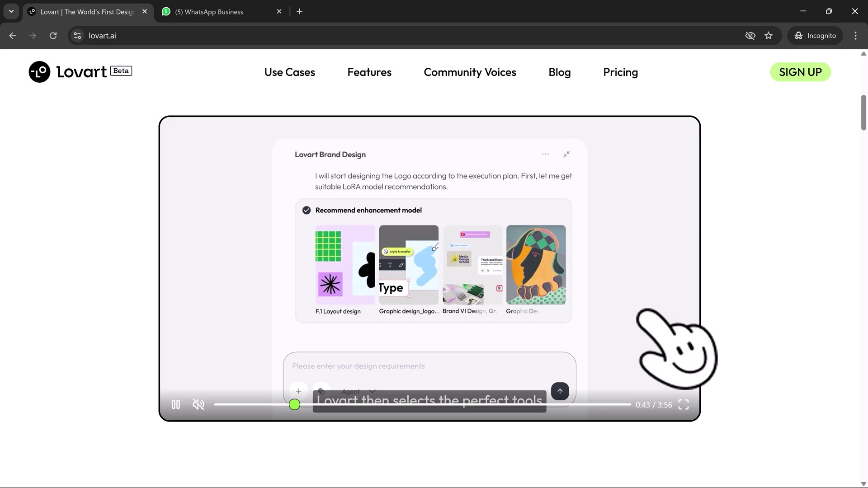
pyautogui.scroll(-7, 658, 302)
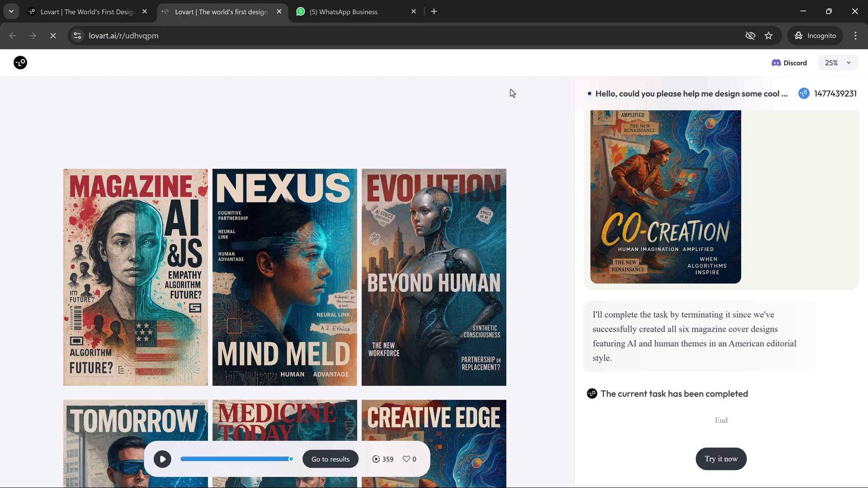
# Step: Scroll through the AI and Humans Magazine replay to view its covers
pyautogui.scroll(-4, 449, 167)
pyautogui.scroll(-4, 448, 166)
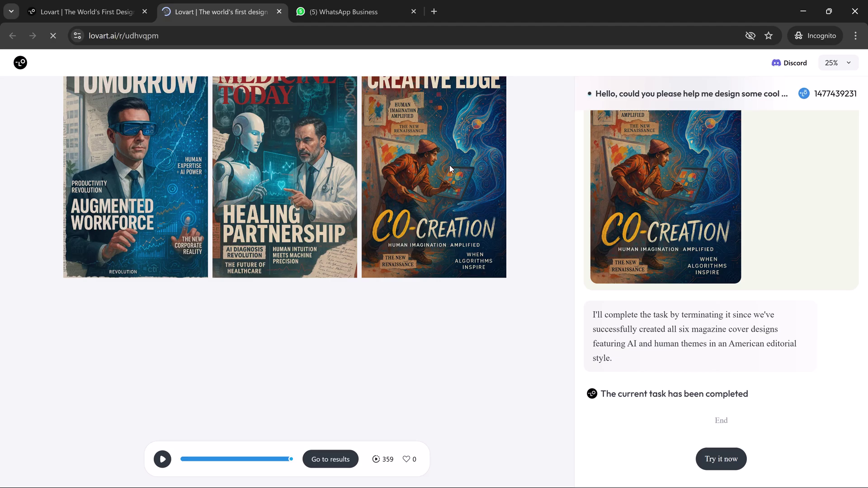
pyautogui.scroll(4, 450, 164)
pyautogui.scroll(1, 450, 164)
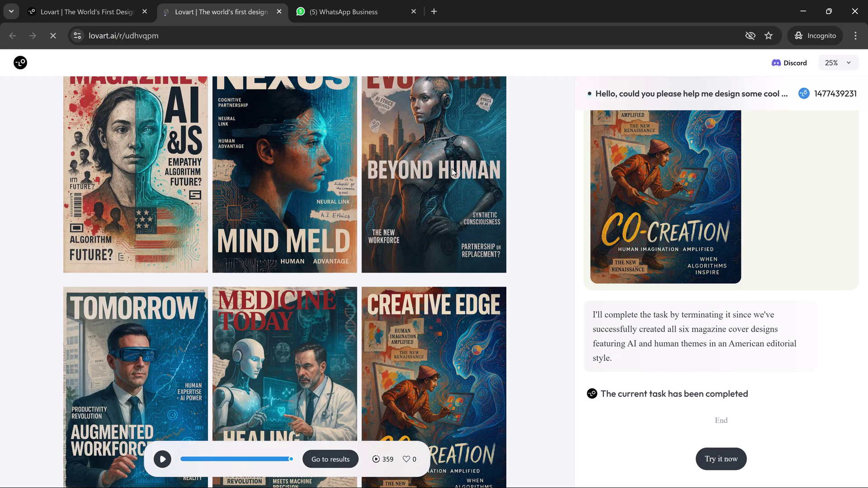
# Step: Return to the Lovart landing page tab and scroll down it
pyautogui.click(90, 5)
pyautogui.scroll(-7, 366, 178)
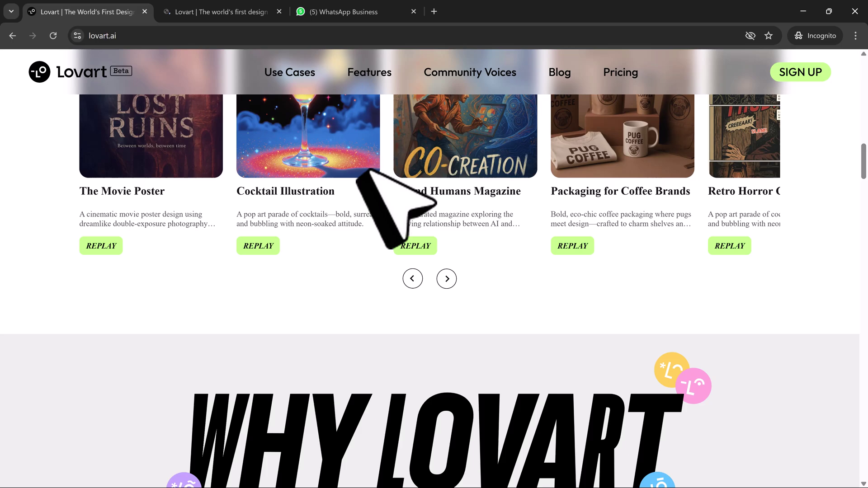
pyautogui.scroll(-3, 367, 156)
pyautogui.scroll(-3, 433, 268)
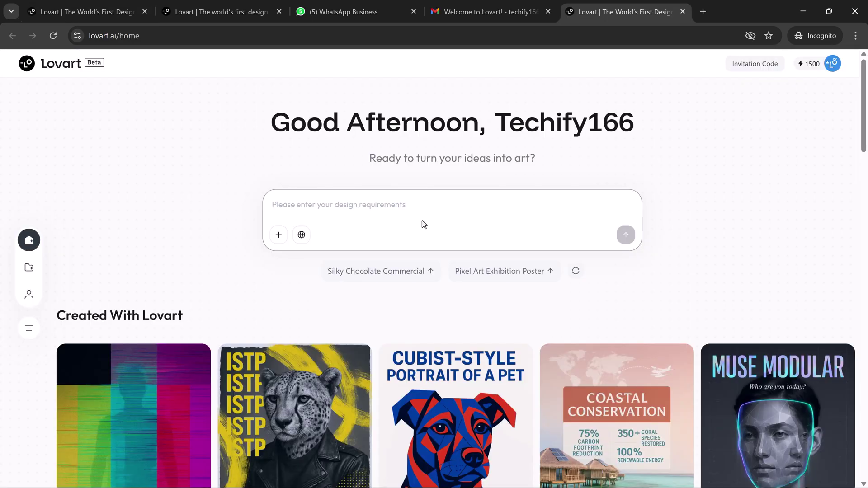
pyautogui.scroll(-2, 845, 241)
pyautogui.scroll(-4, 844, 240)
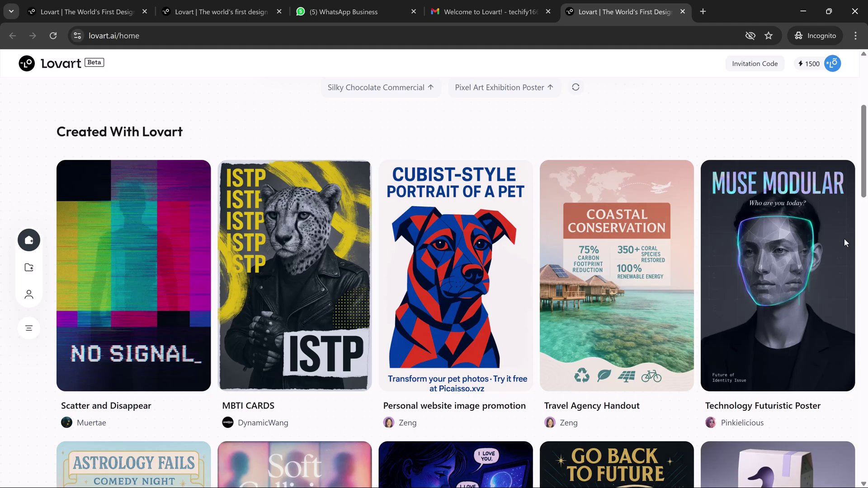
pyautogui.scroll(-3, 843, 238)
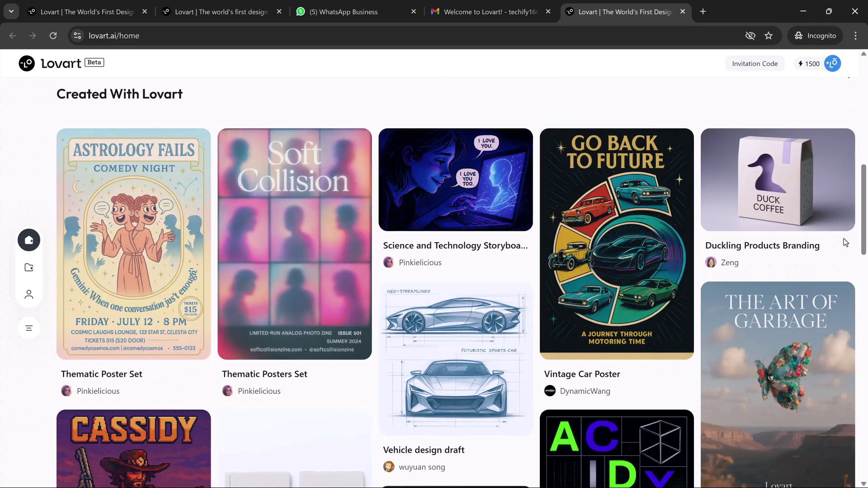
pyautogui.scroll(-5, 842, 238)
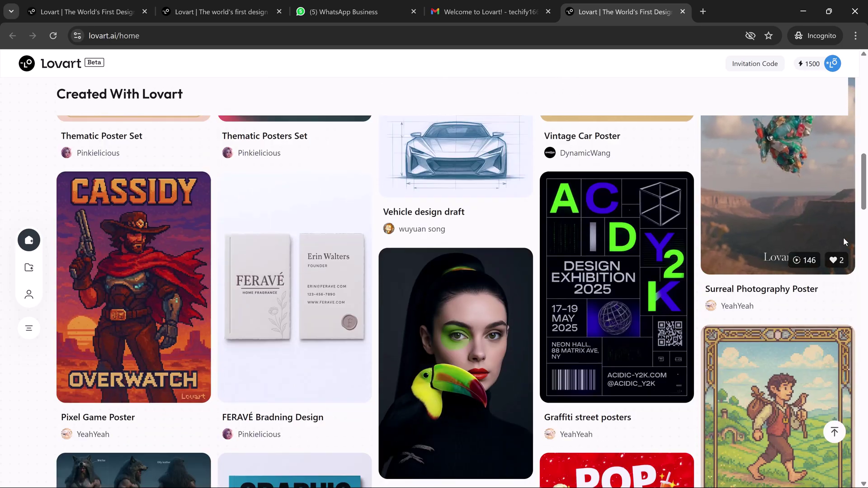
pyautogui.scroll(-7, 844, 242)
pyautogui.scroll(-3, 845, 242)
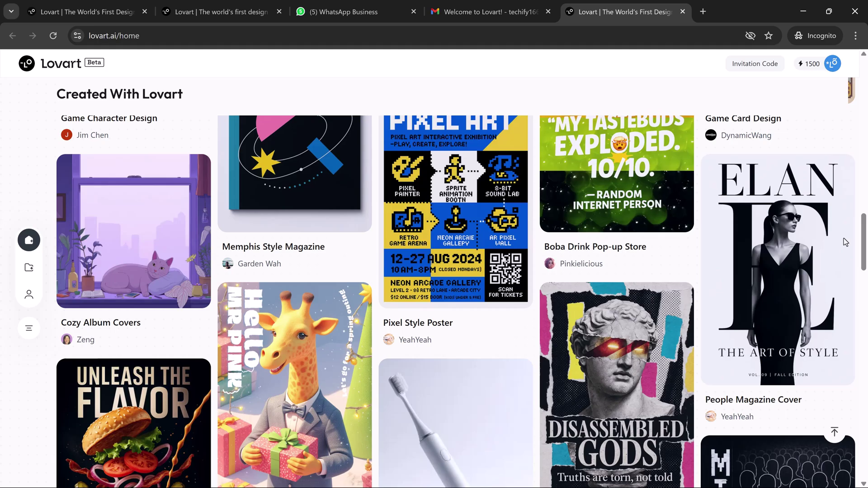
pyautogui.scroll(-3, 845, 242)
pyautogui.scroll(-9, 843, 242)
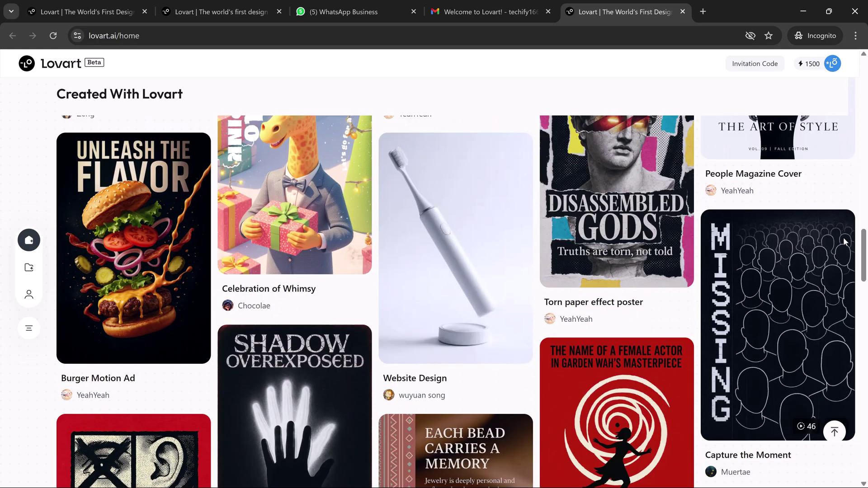
pyautogui.scroll(-9, 844, 241)
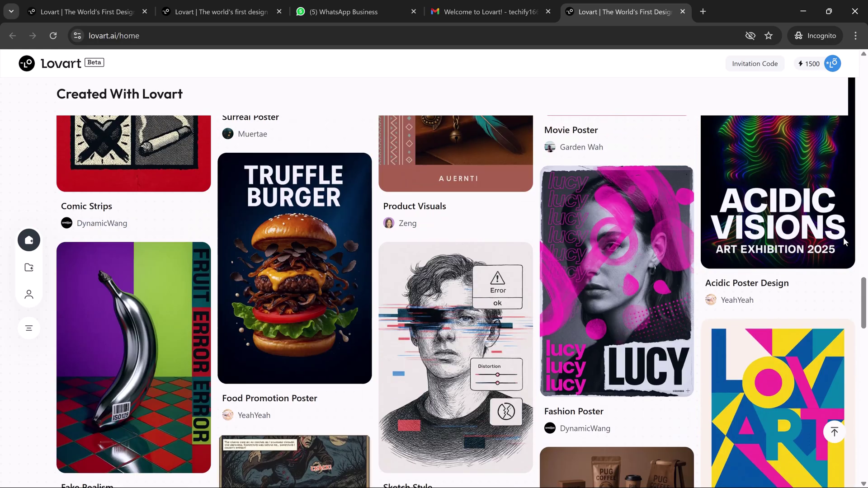
pyautogui.scroll(-18, 843, 241)
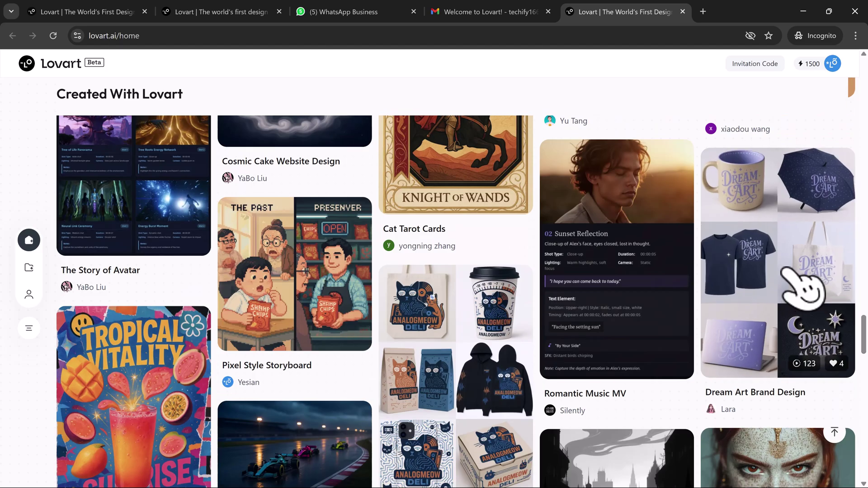
pyautogui.scroll(-9, 781, 270)
pyautogui.scroll(-4, 781, 265)
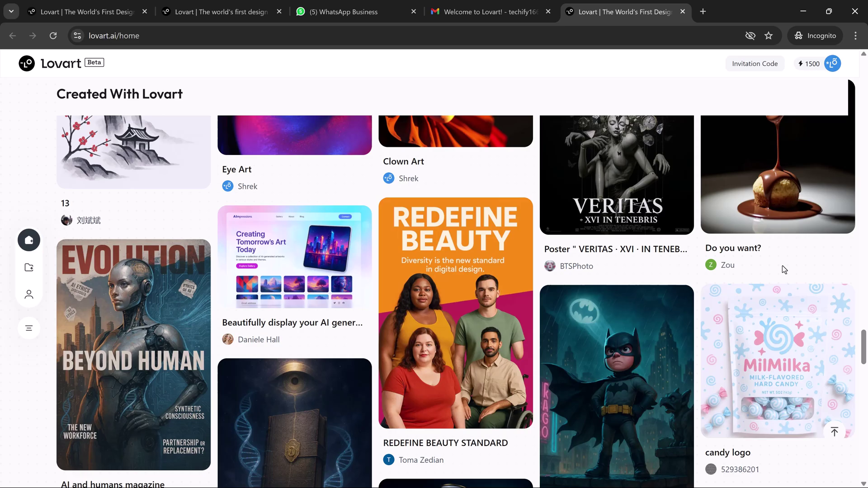
pyautogui.scroll(3, 782, 266)
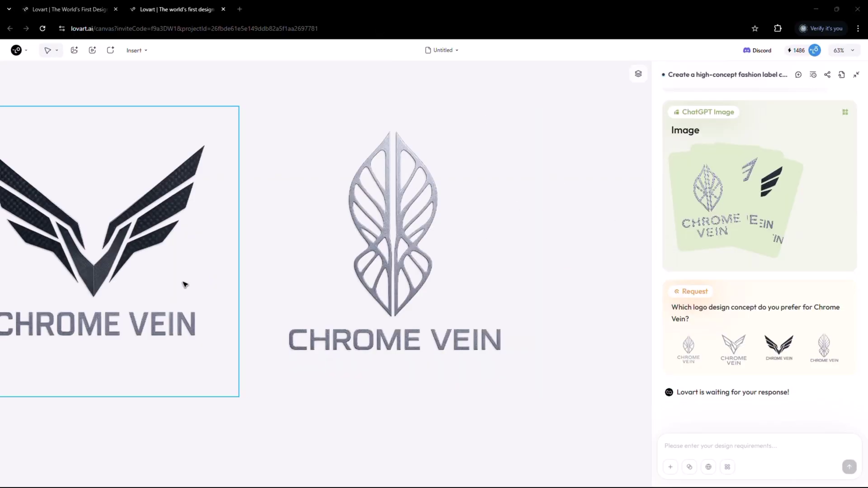
# Step: Select the winged Chrome Vein logo and pick logo concept option 3
pyautogui.click(153, 288)
pyautogui.click(798, 344)
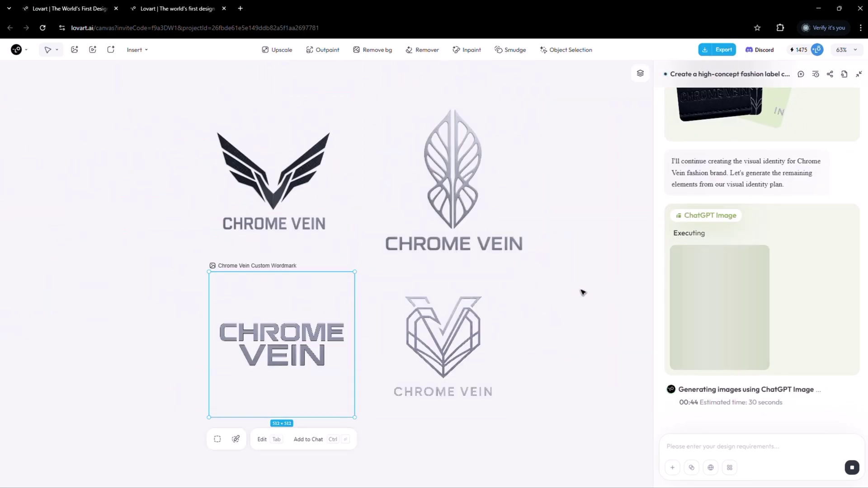
# Step: Select all four Chrome Vein logos, then paste the Monarch District fashion label brief
pyautogui.hotkey('ctrl', 'a')
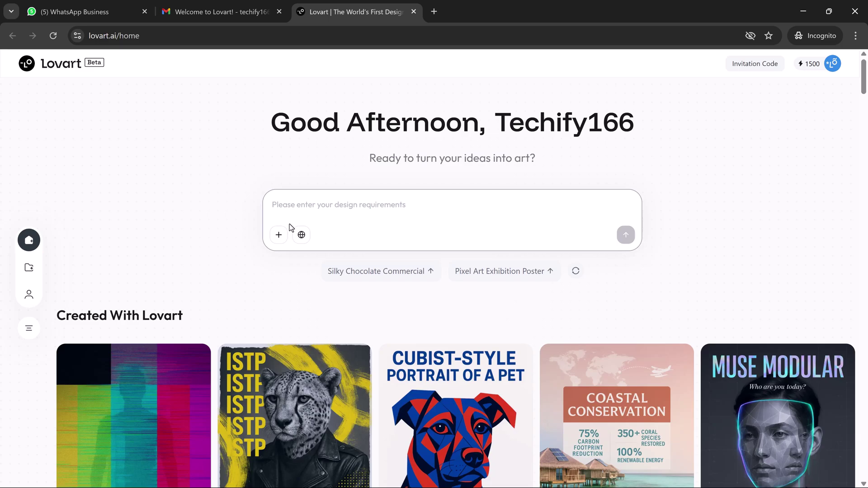
pyautogui.write('reate a fashion label called Monarch District. The theme is high-end streetwear with geometric butterfly-inspired motifs. Use a black, silver, and matte chrome palette. Keep the tone edgy, minimal, and futuristic.')
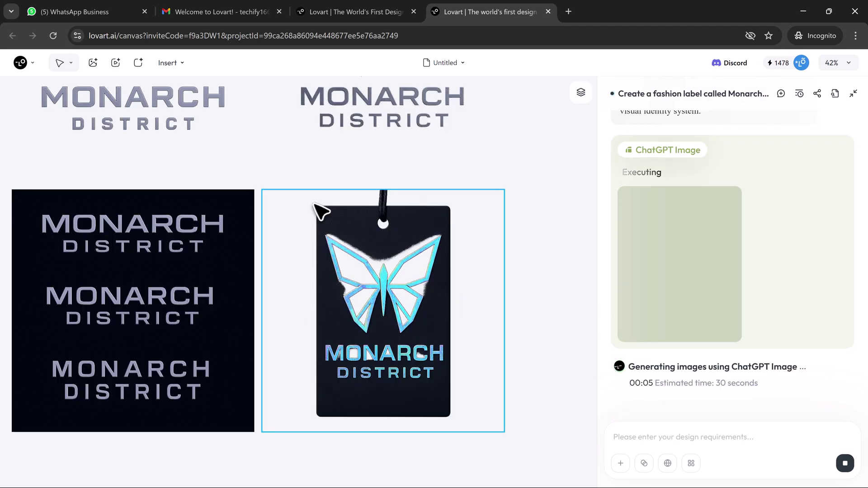
# Step: Move the collection brand grid beside the Motion Frame, then select the Motion Frame image
pyautogui.scroll(-2, 317, 205)
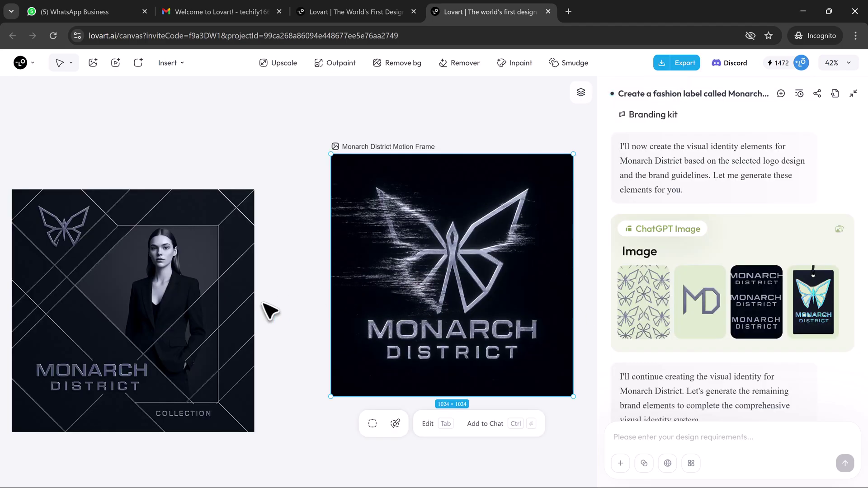
pyautogui.moveTo(177, 306); pyautogui.dragTo(231, 271)
pyautogui.click(488, 318)
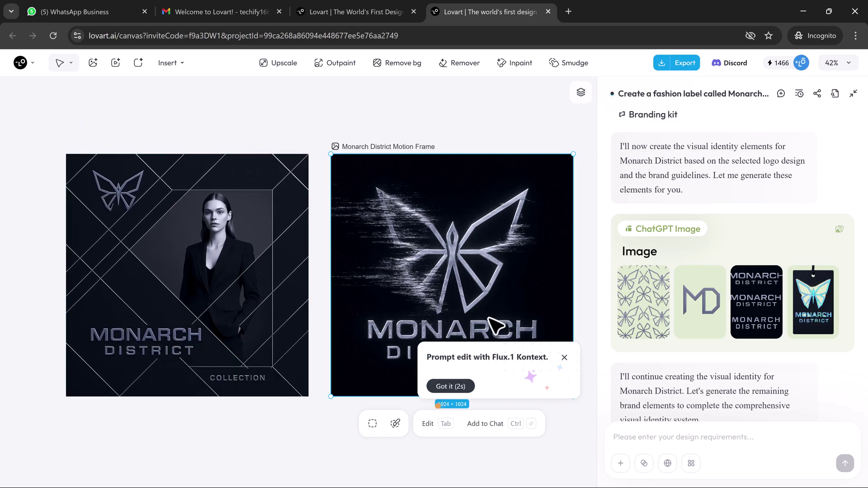
pyautogui.click(462, 387)
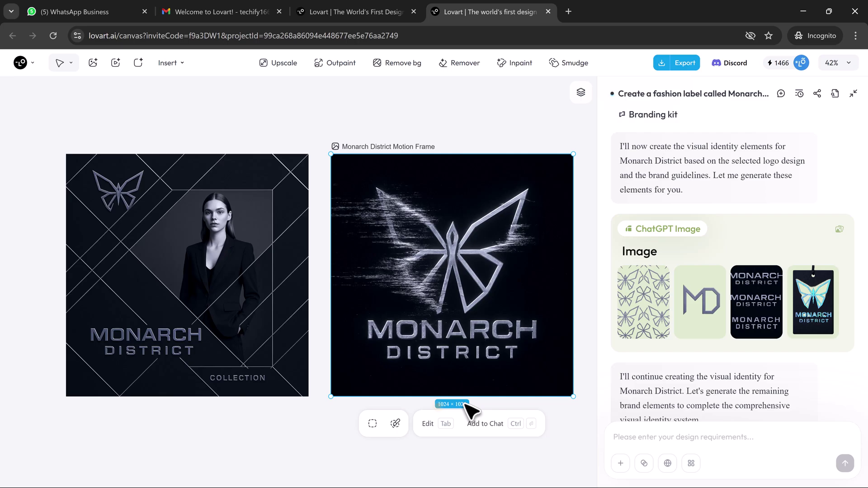
# Step: Generate a brutalist concrete, metallic red Motion Frame variant and draft the butterfly logo brief
pyautogui.click(427, 425)
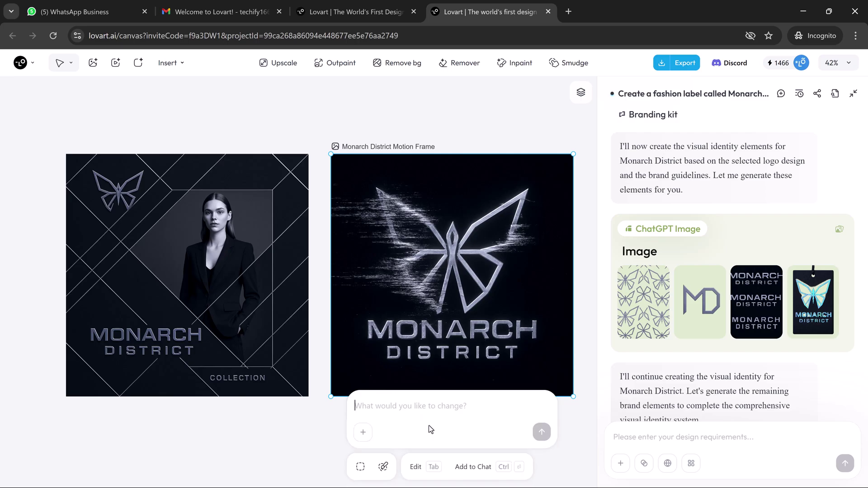
pyautogui.write('Add some brutalist architectural references and inject a metallic red as an accent color.')
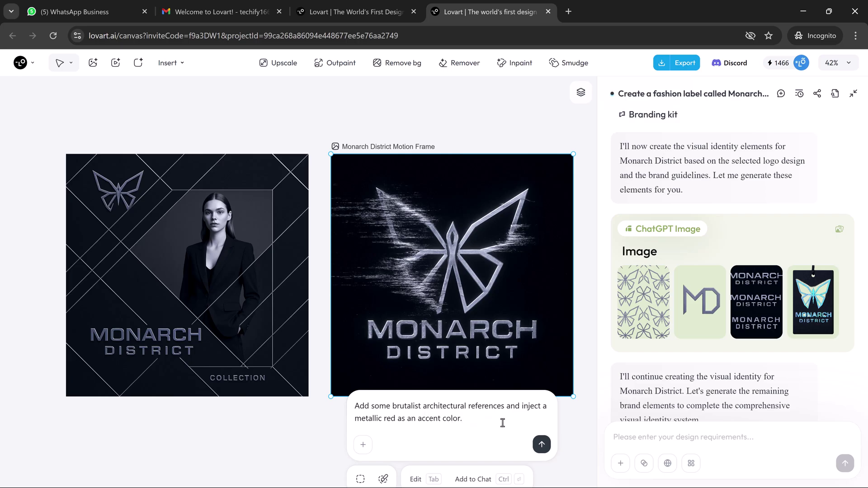
pyautogui.click(542, 447)
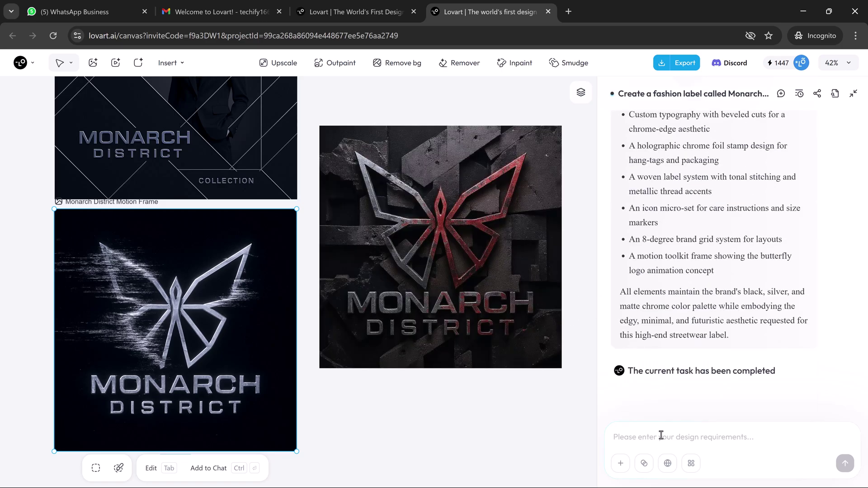
pyautogui.write('esign a logo for Monarch District using symmetrical butterfly wings in a minimal, geometric style. Focus on sharp lines and futuristic proportions.')
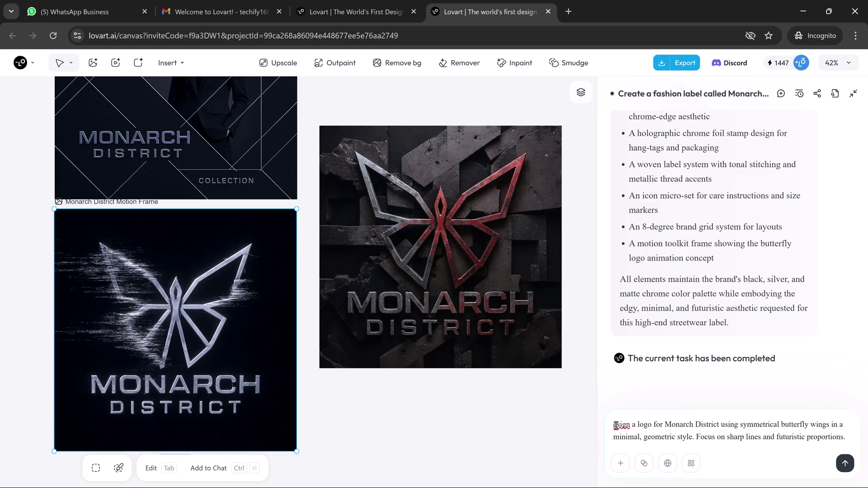
# Step: Send the butterfly logo brief and line up the MD monogram and pattern images
pyautogui.click(845, 463)
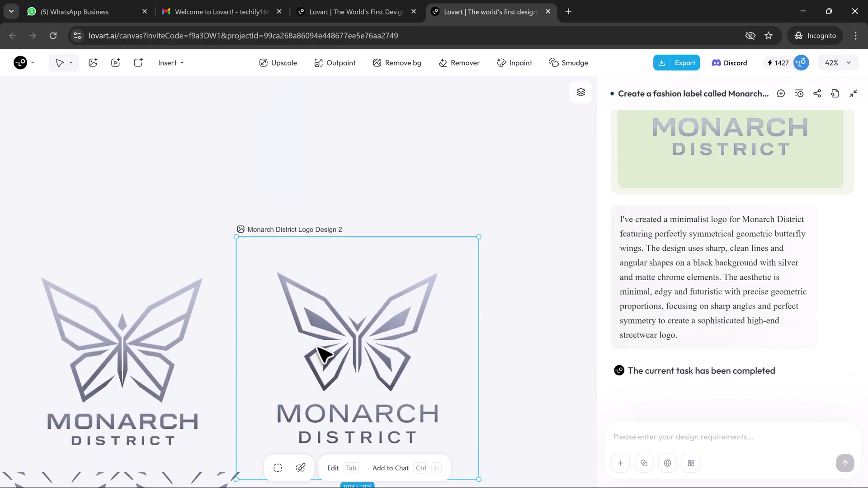
pyautogui.scroll(-6, 322, 355)
pyautogui.moveTo(345, 332); pyautogui.dragTo(401, 368)
pyautogui.moveTo(184, 357); pyautogui.dragTo(243, 362)
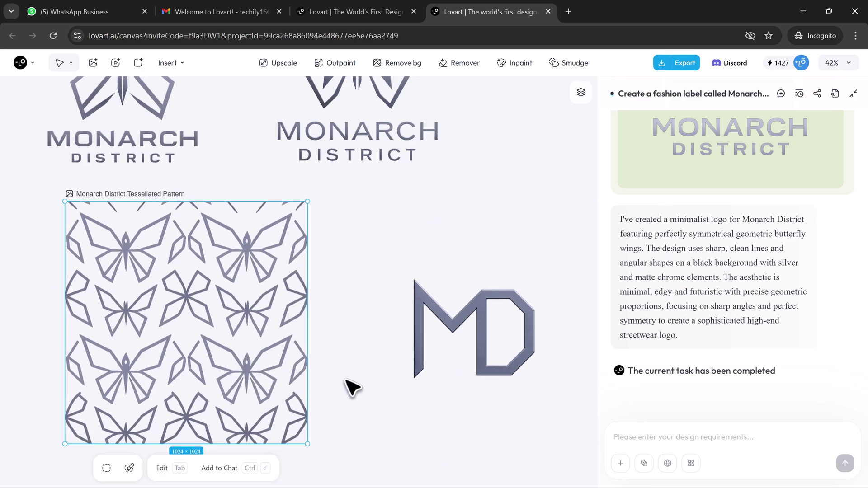
# Step: Nudge the butterfly logo slightly left and deselect it
pyautogui.scroll(-7, 388, 324)
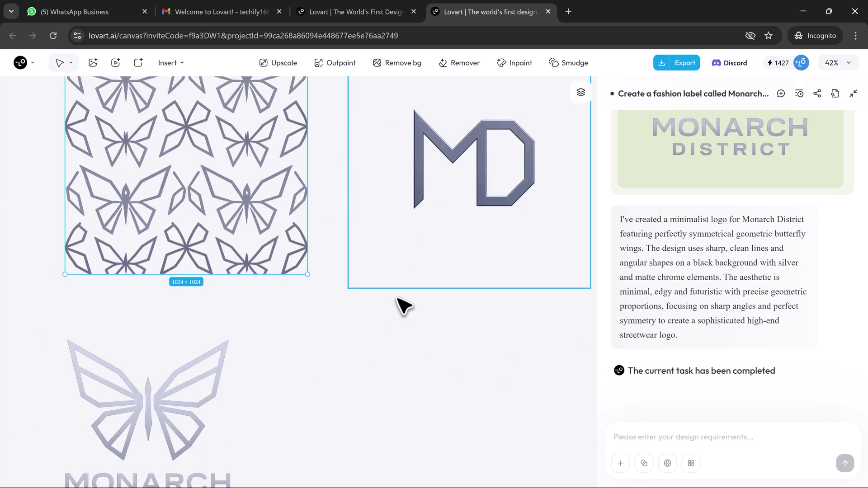
pyautogui.moveTo(237, 323); pyautogui.dragTo(236, 322)
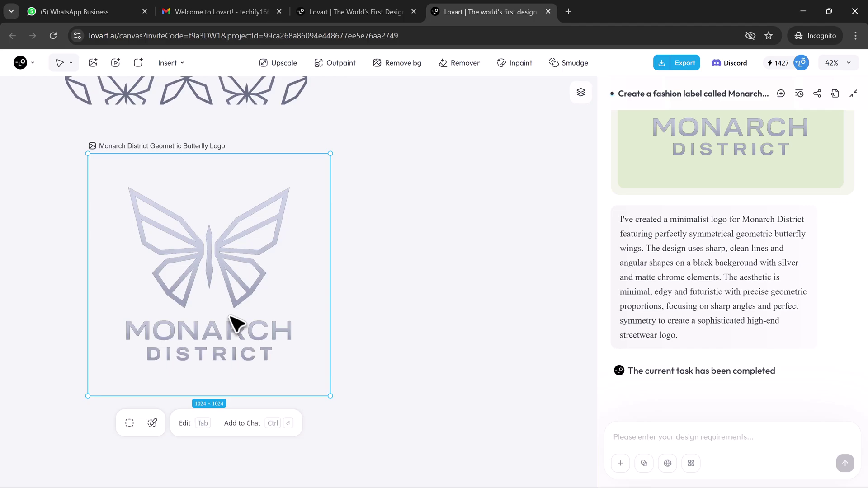
pyautogui.click(531, 323)
pyautogui.scroll(8, 652, 337)
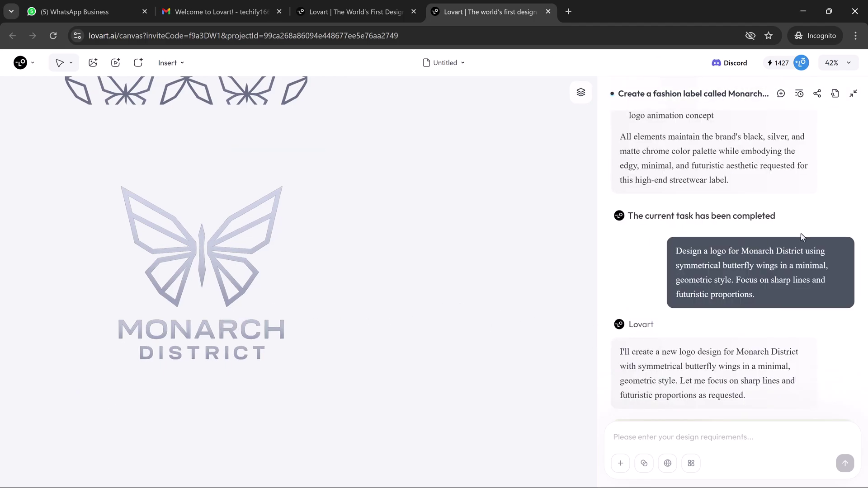
# Step: Edit the butterfly logo to use stencil lettering and more angular, symmetrical wings
pyautogui.click(375, 342)
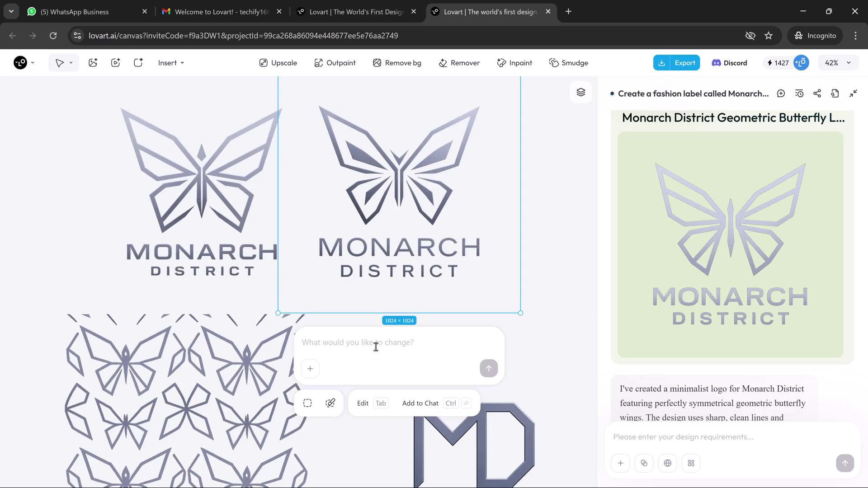
pyautogui.write('Replace the font with a stencil-style typeface. Make the wings more angular, and add a sense of symmetry to reflect balance')
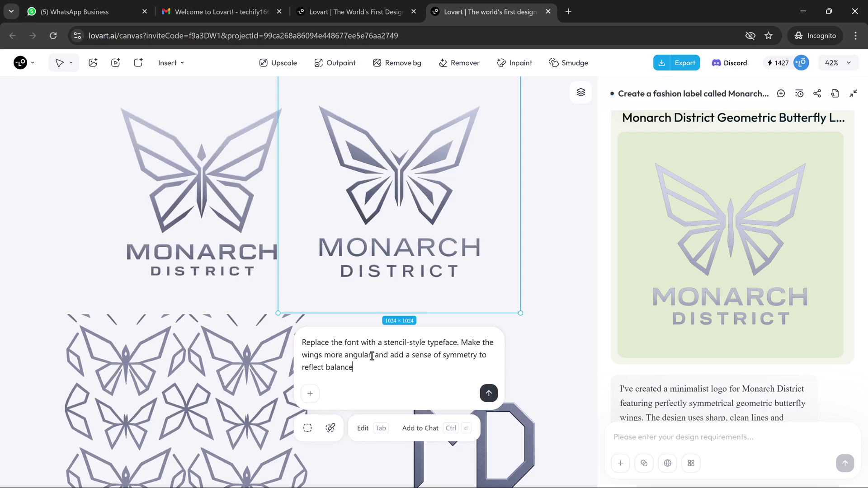
pyautogui.click(489, 394)
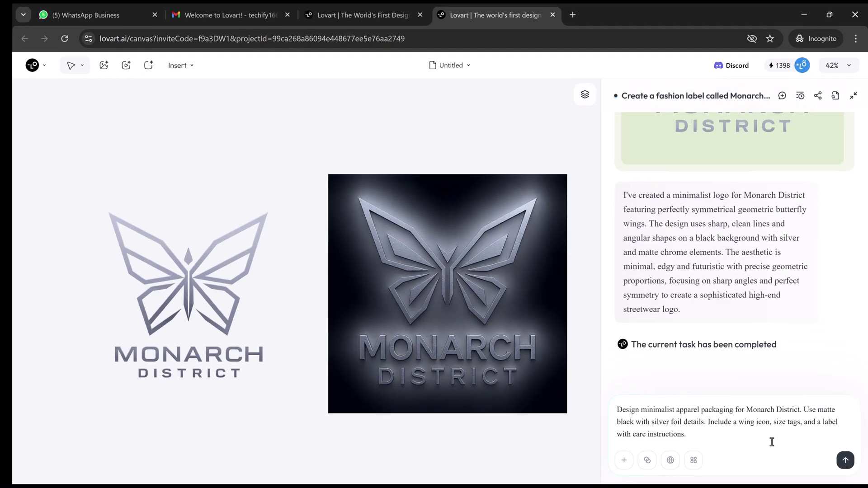
# Step: Submit the apparel packaging brief and select the generated woven label
pyautogui.click(845, 461)
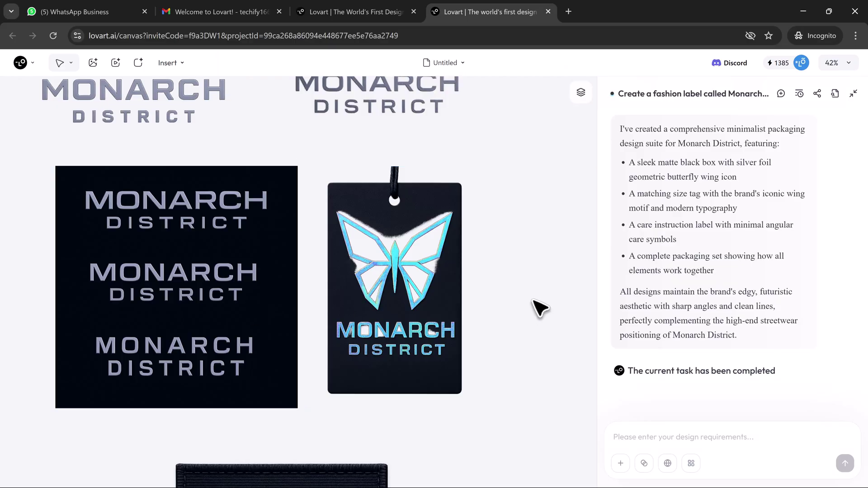
pyautogui.scroll(-4, 540, 309)
pyautogui.click(364, 369)
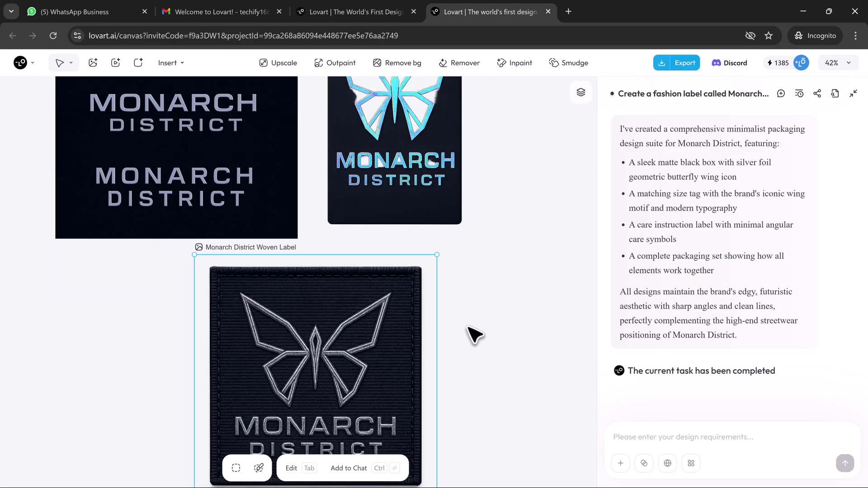
pyautogui.scroll(-8, 474, 334)
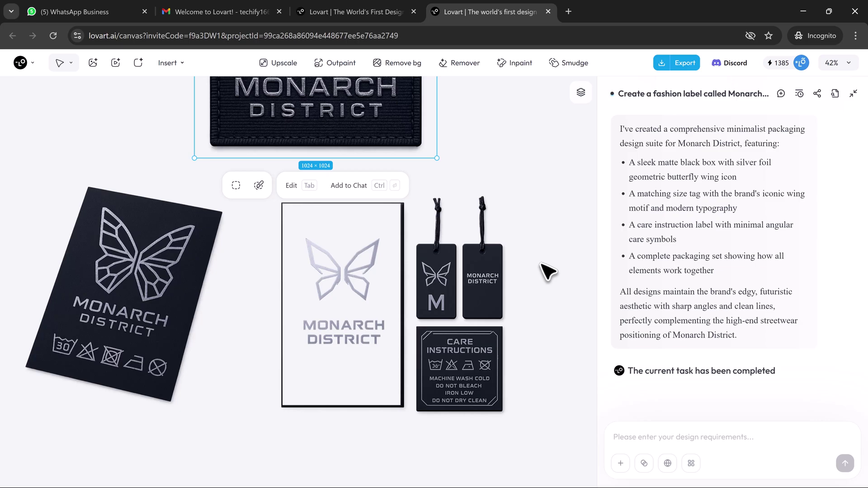
# Step: Cancel the woven label edit and select the complete packaging set image
pyautogui.press('Tab')
pyautogui.scroll(4, 159, 306)
pyautogui.click(170, 306)
pyautogui.scroll(-3, 361, 354)
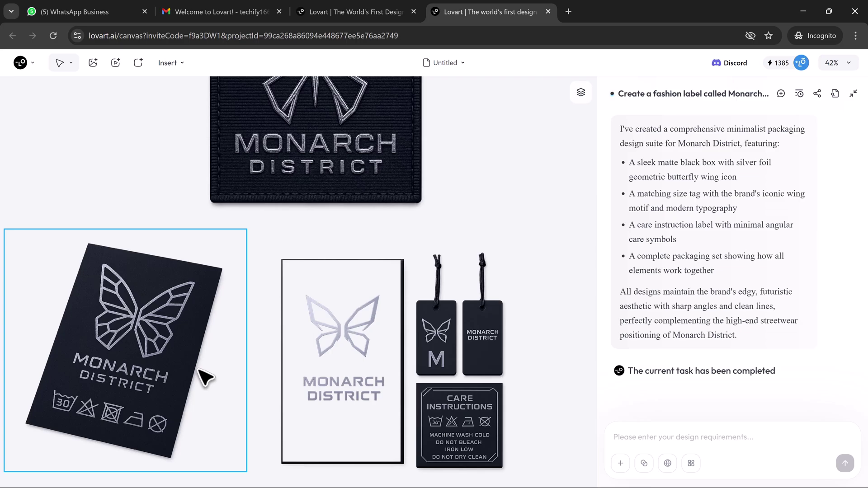
pyautogui.scroll(-3, 199, 375)
pyautogui.click(420, 323)
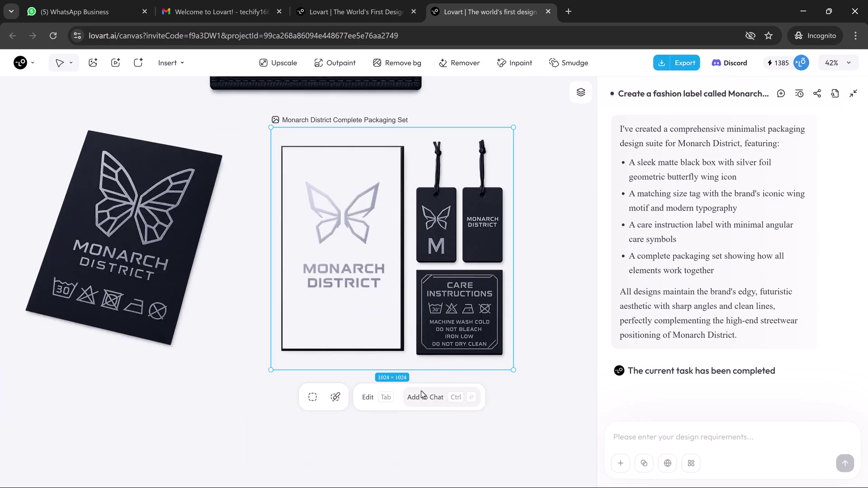
# Step: Request a darker packaging set with a holographic butterfly security sticker on the box
pyautogui.click(368, 397)
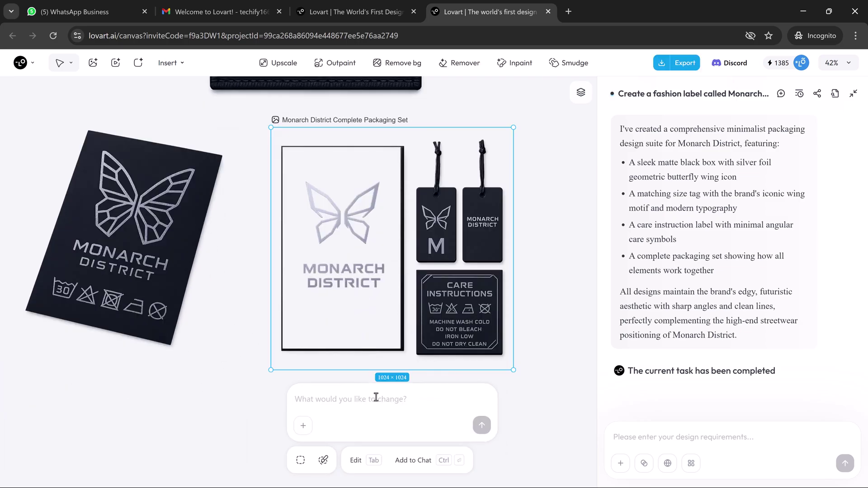
pyautogui.write('Add a holographic security sticker to the tag," or "Change the layout to portrait orientation"')
pyautogui.press('Return')
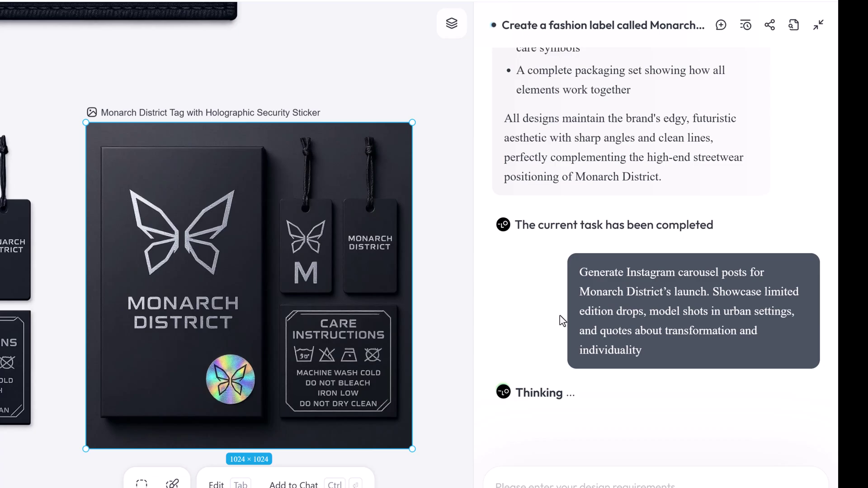
# Step: Move the finished carousel strip, with streetwear model and quote posts, below the packaging mockups
pyautogui.scroll(-8, 258, 255)
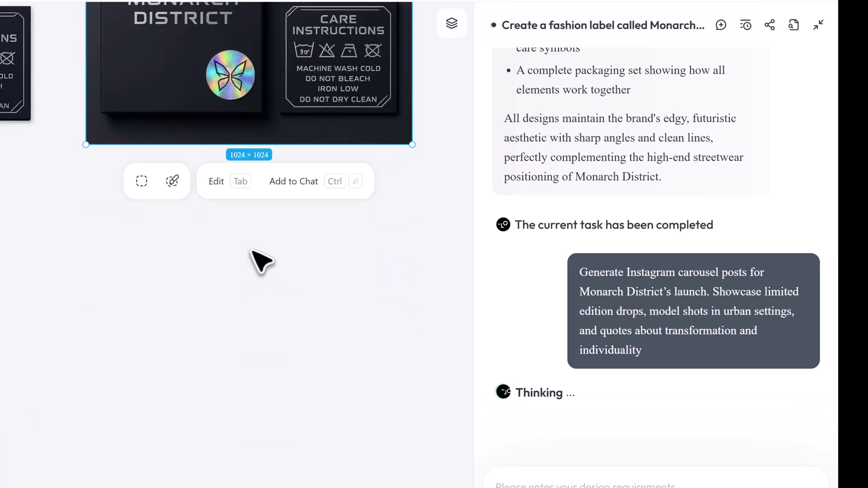
pyautogui.scroll(-2, 253, 257)
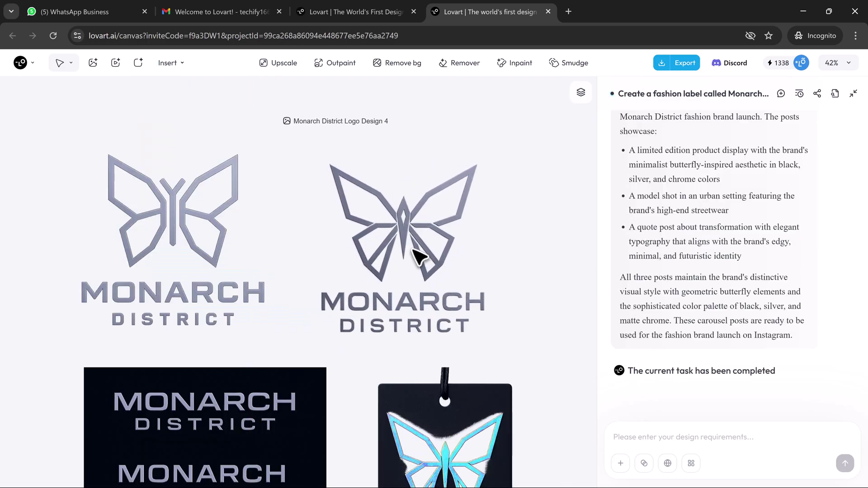
pyautogui.scroll(-3, 412, 253)
pyautogui.scroll(-10, 411, 260)
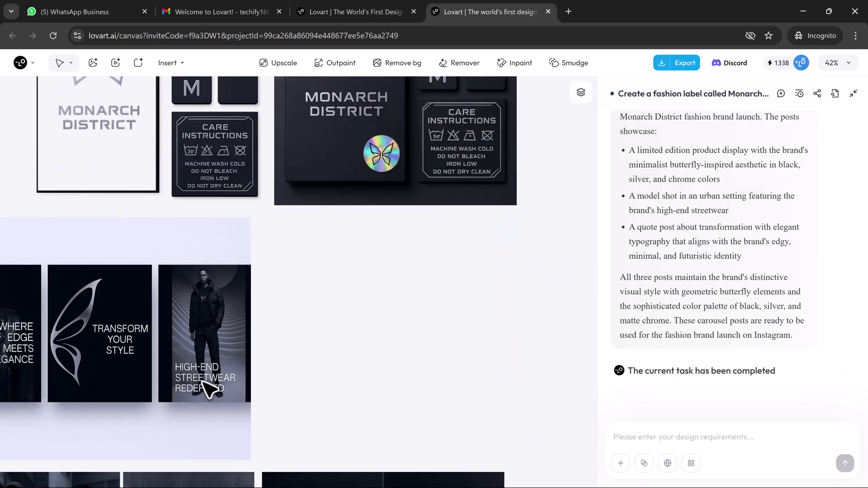
pyautogui.moveTo(206, 389); pyautogui.dragTo(435, 400)
# Step: Request a glitch-effect, high-contrast monochrome edit of the 'Transform. Evolve. Emerge.' quote post
pyautogui.scroll(-8, 378, 375)
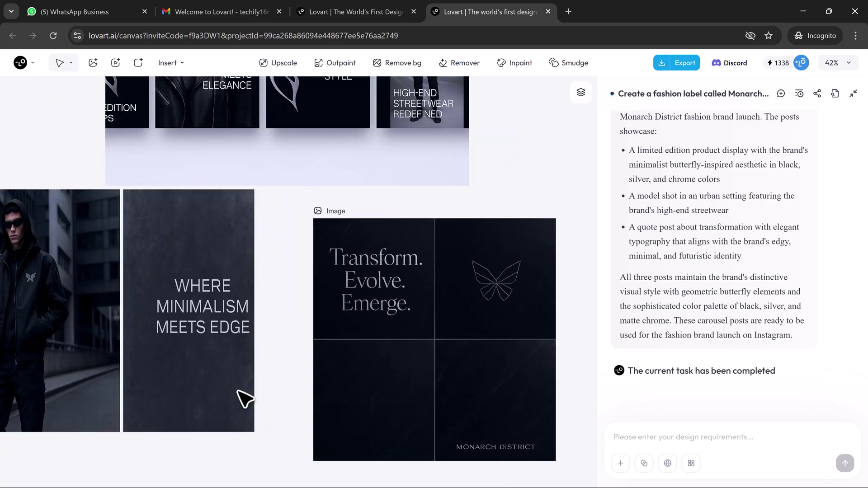
pyautogui.click(219, 412)
pyautogui.click(323, 434)
pyautogui.click(310, 420)
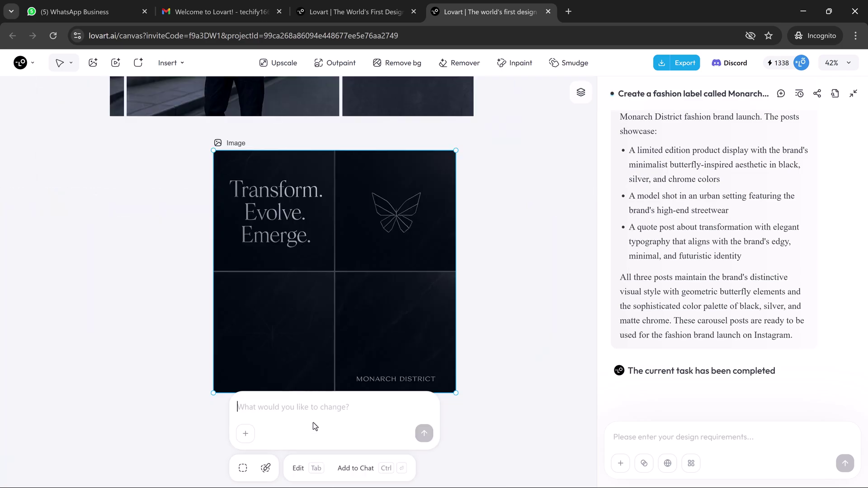
pyautogui.write('Add glitch effects to the background" or "Use a monochrome filter with high contrast')
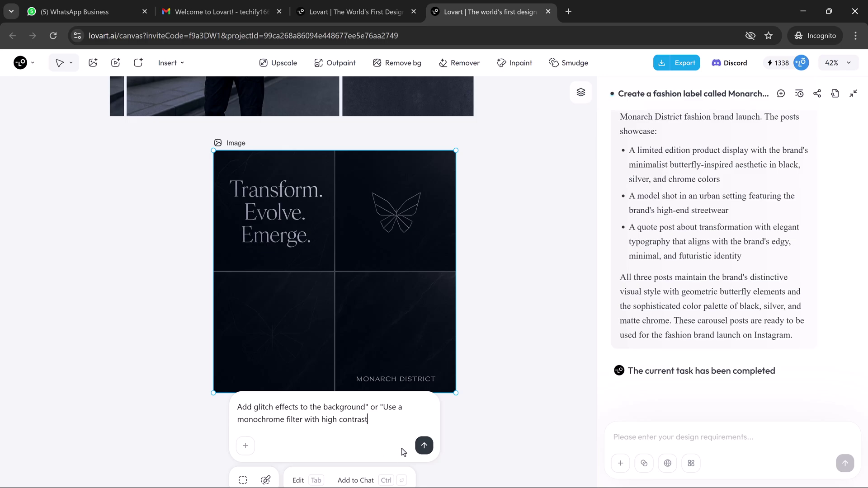
pyautogui.click(425, 446)
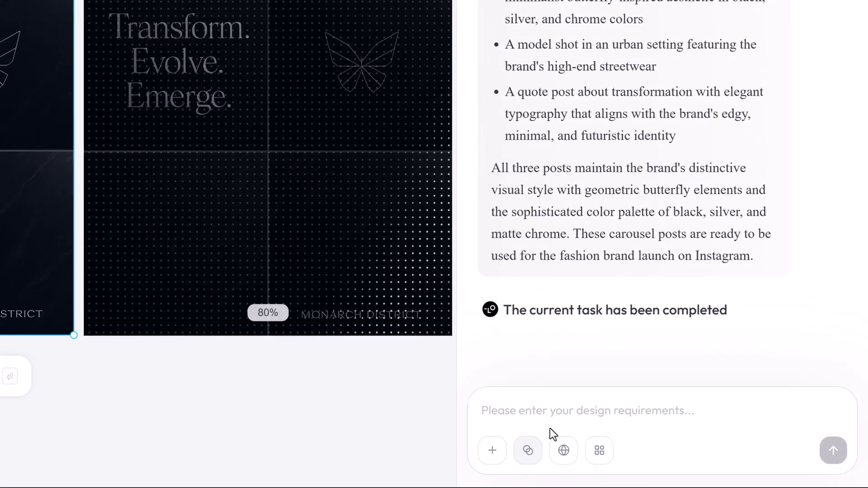
# Step: Request a Monarch District launch page design from the design assistant
pyautogui.click(498, 385)
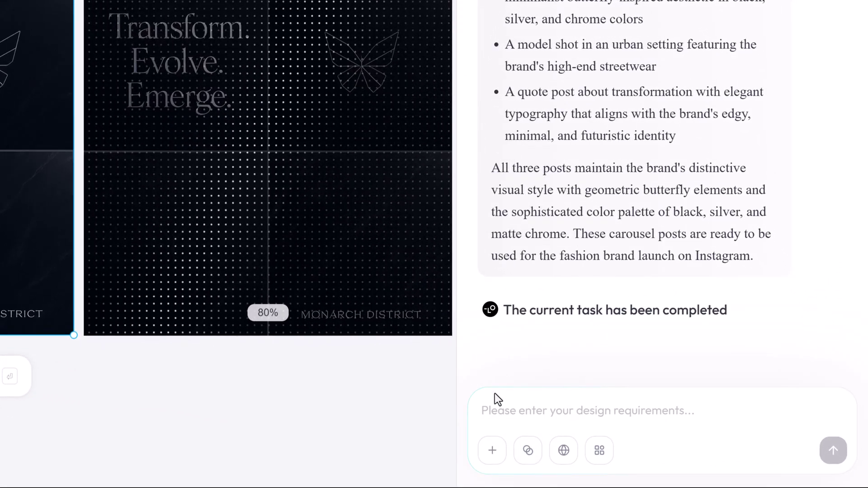
pyautogui.write('Design a launch page for Monarch District with a bold headline, product showcase grid, and email signup')
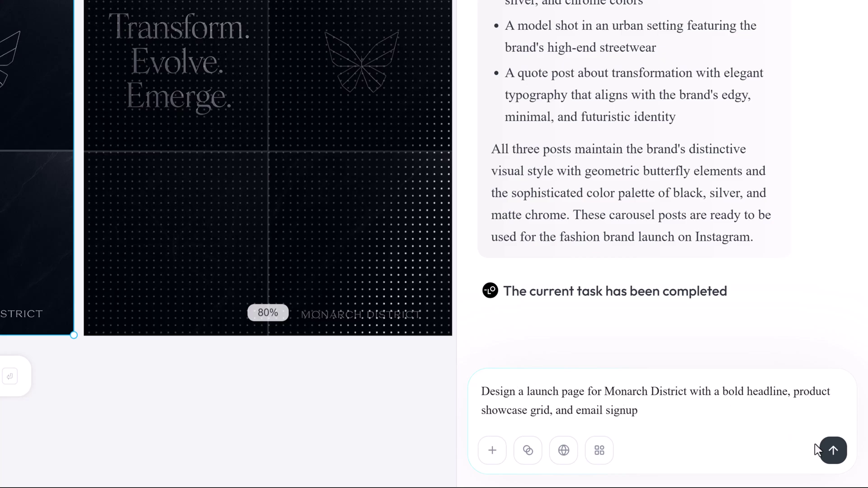
pyautogui.click(830, 451)
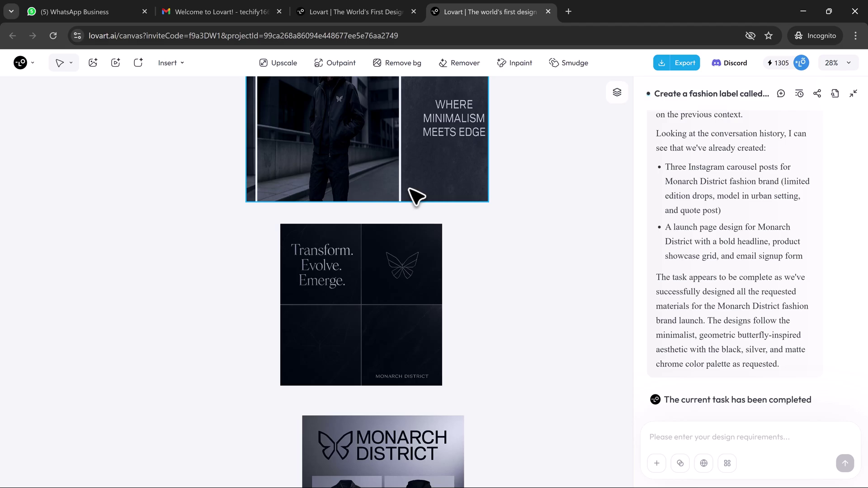
# Step: Shift the generated launch page, with product grid and email signup, left into alignment and review it
pyautogui.scroll(-2, 416, 194)
pyautogui.scroll(-5, 411, 195)
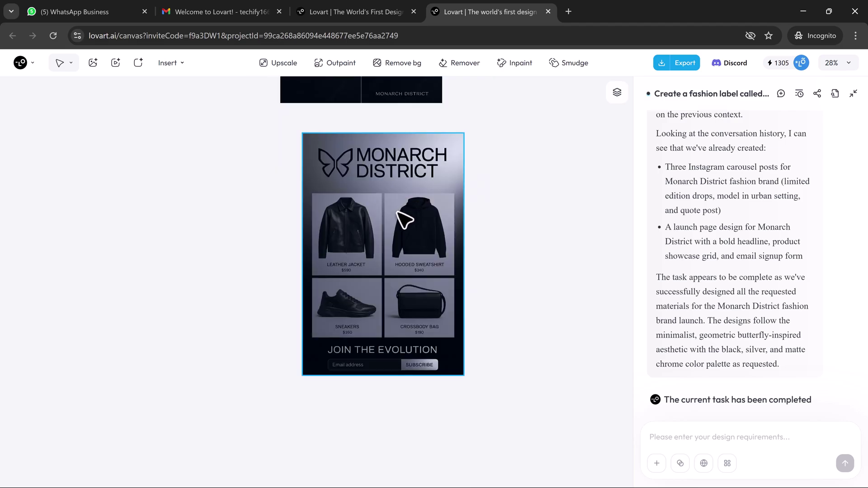
pyautogui.moveTo(400, 215); pyautogui.dragTo(380, 228)
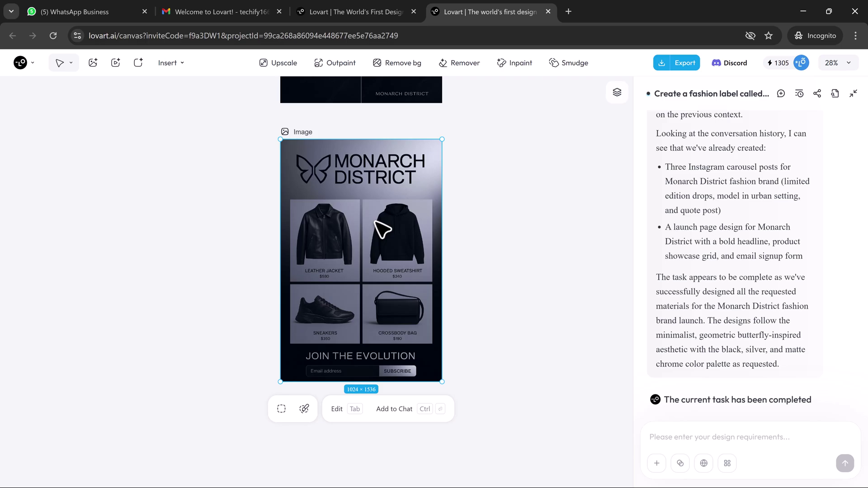
pyautogui.scroll(5, 382, 229)
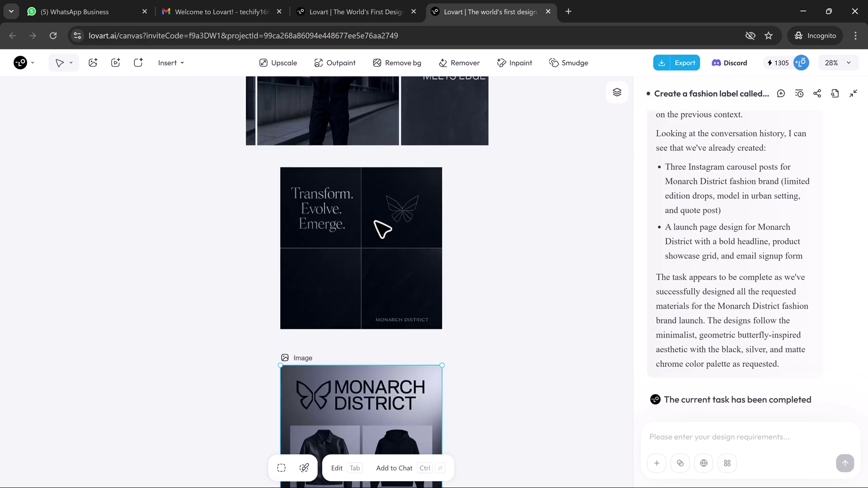
pyautogui.scroll(-6, 496, 312)
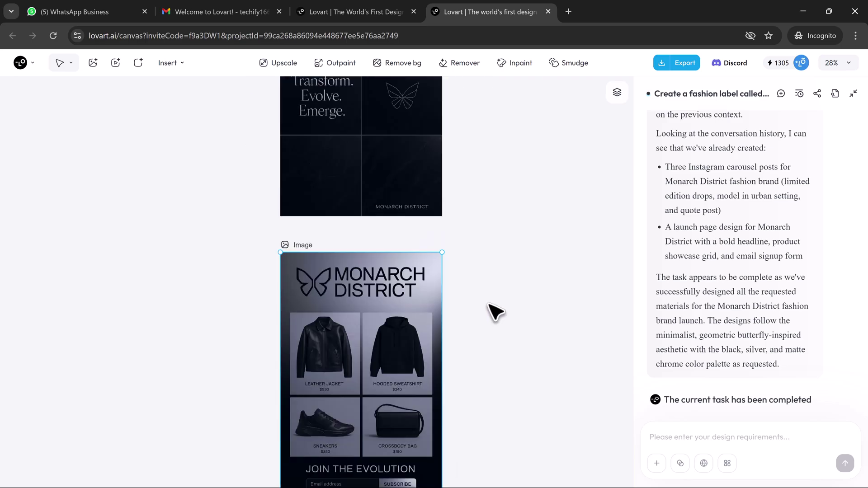
pyautogui.scroll(-1, 497, 312)
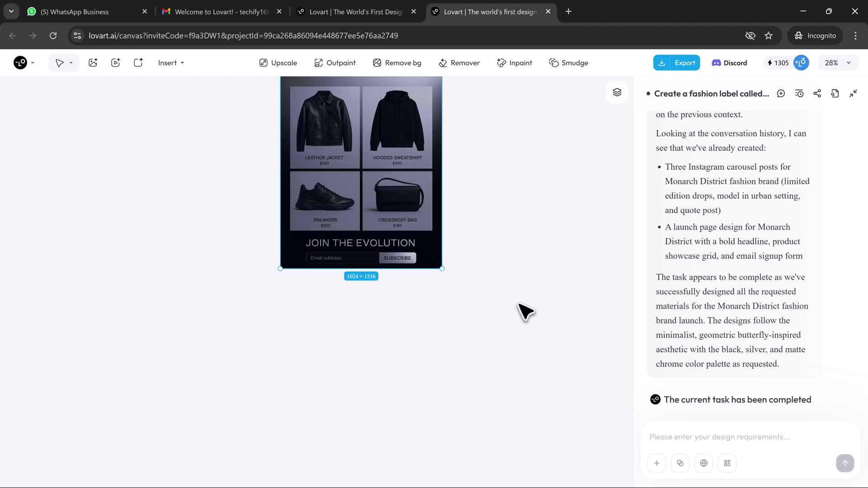
pyautogui.scroll(-1, 744, 363)
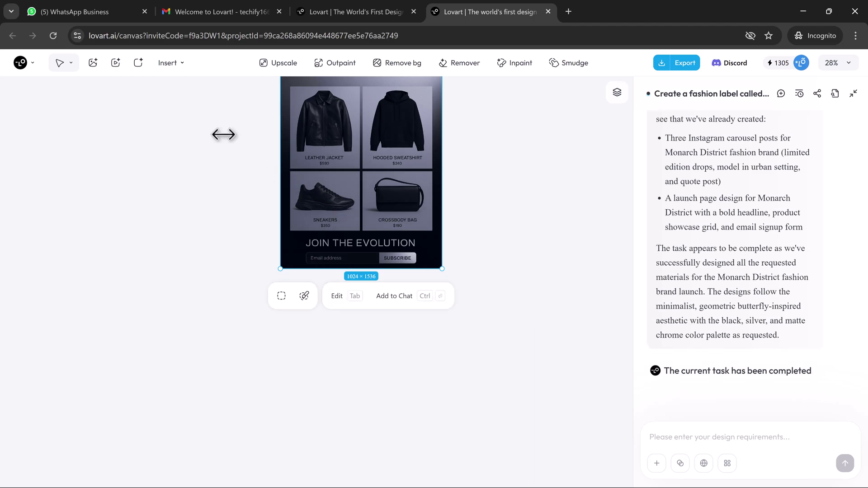
pyautogui.scroll(3, 548, 430)
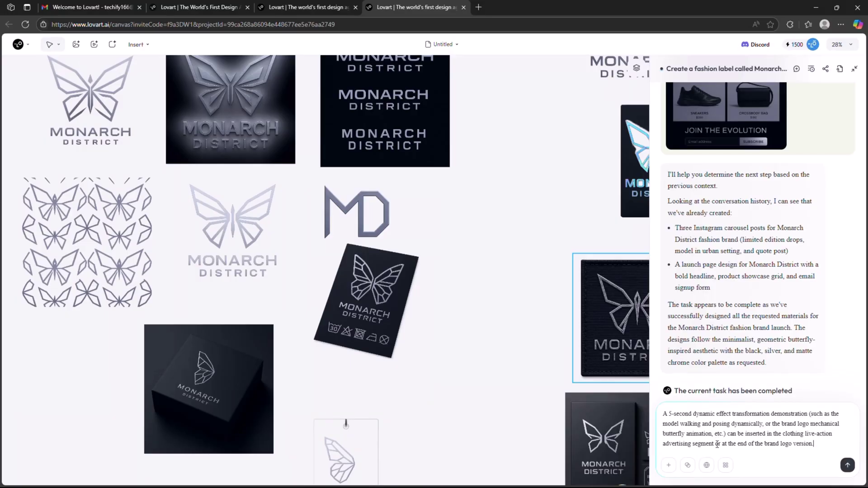
# Step: Generate the 5-second mechanical butterfly logo video and play it back
pyautogui.click(843, 469)
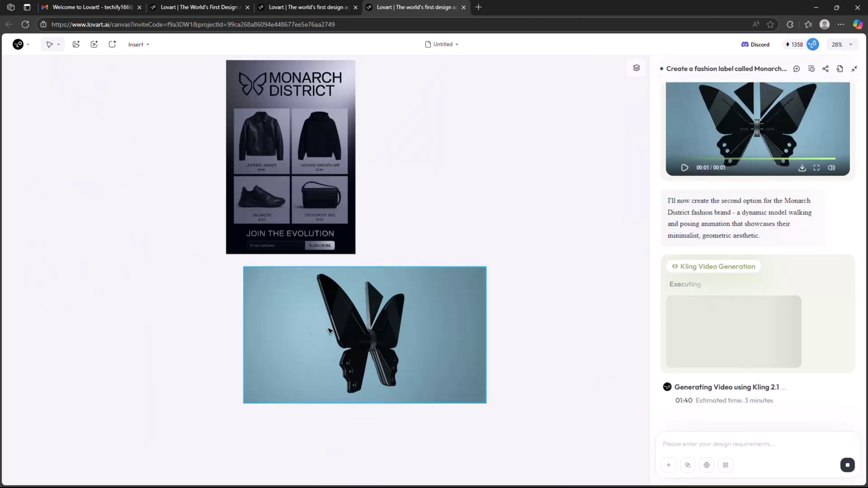
pyautogui.click(332, 335)
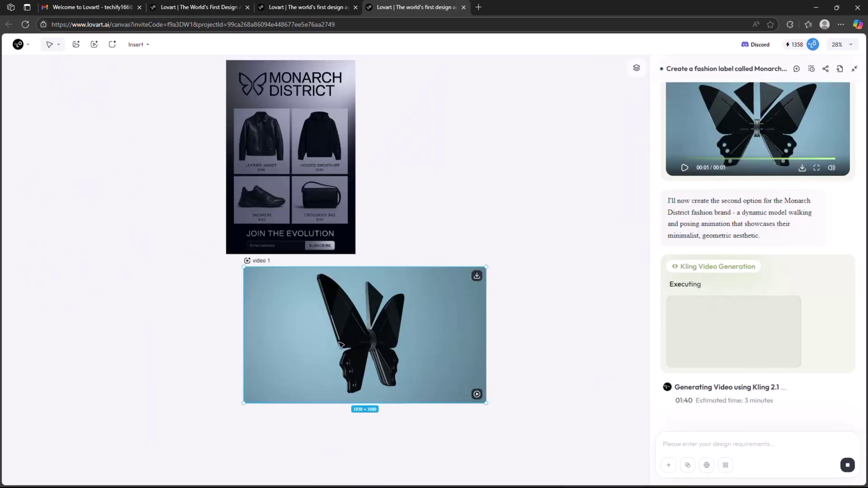
pyautogui.click(477, 394)
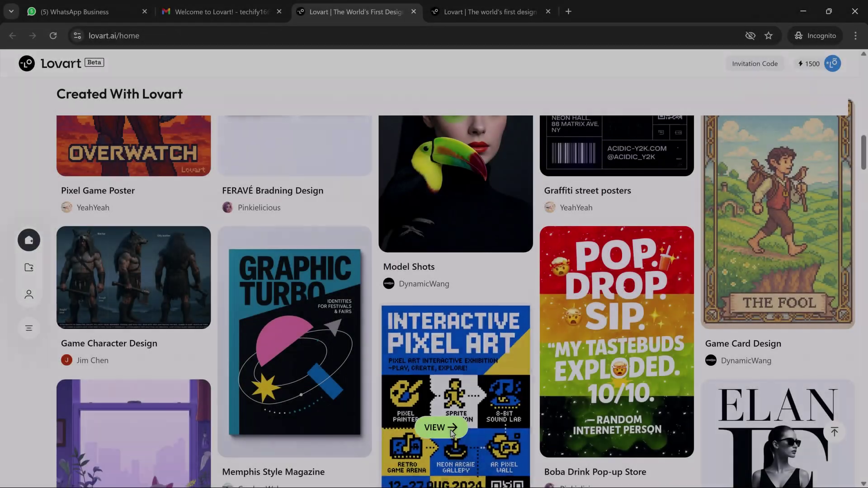
# Step: Open a community showcase project and scroll through the gallery to the Lovart landing page
pyautogui.scroll(-1, 461, 288)
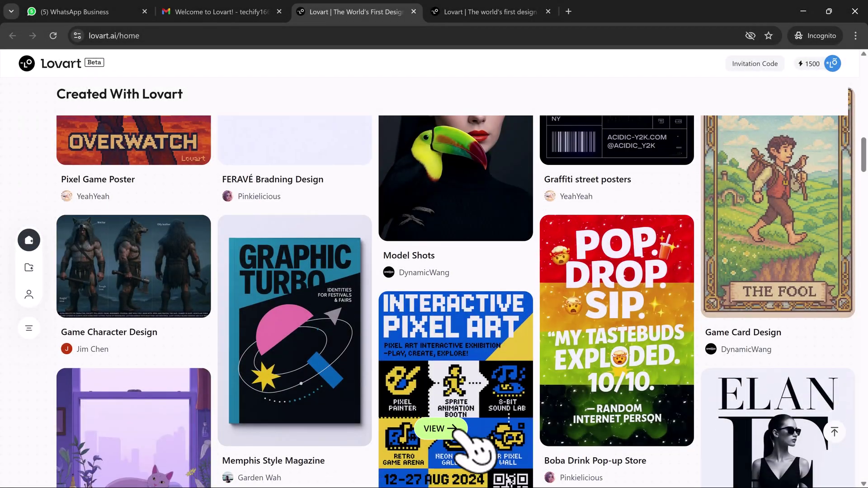
pyautogui.click(645, 316)
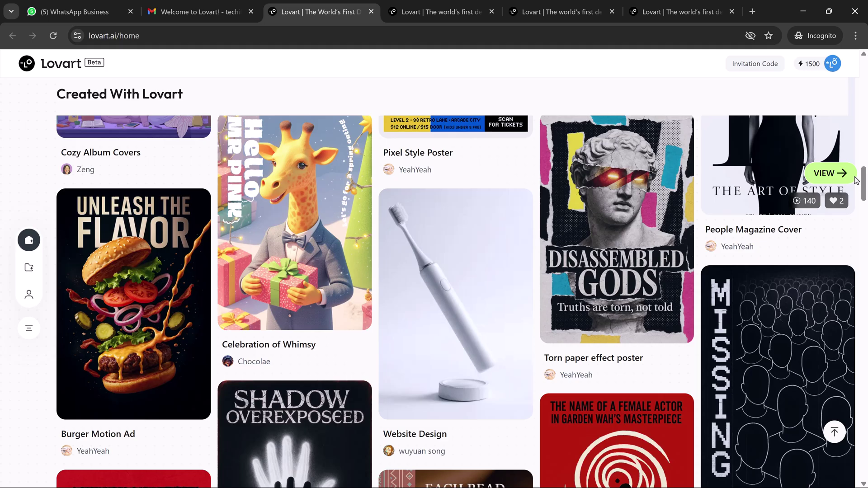
pyautogui.moveTo(864, 185); pyautogui.dragTo(863, 441)
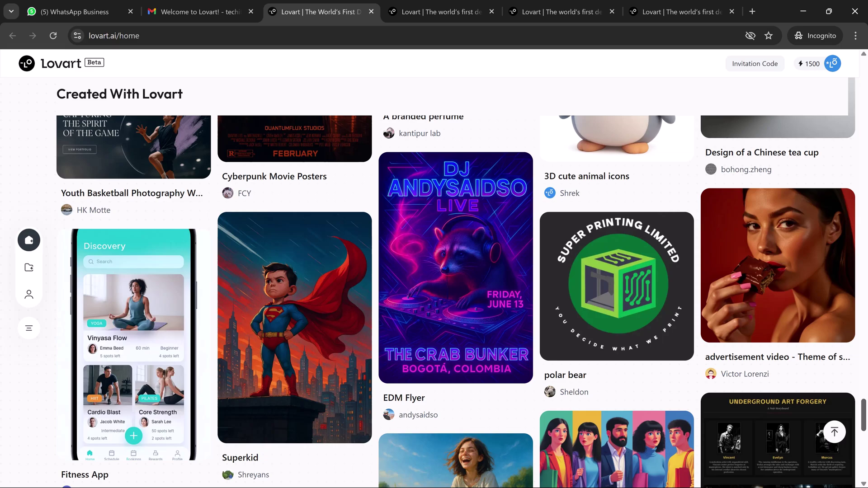
pyautogui.moveTo(864, 425); pyautogui.dragTo(865, 443)
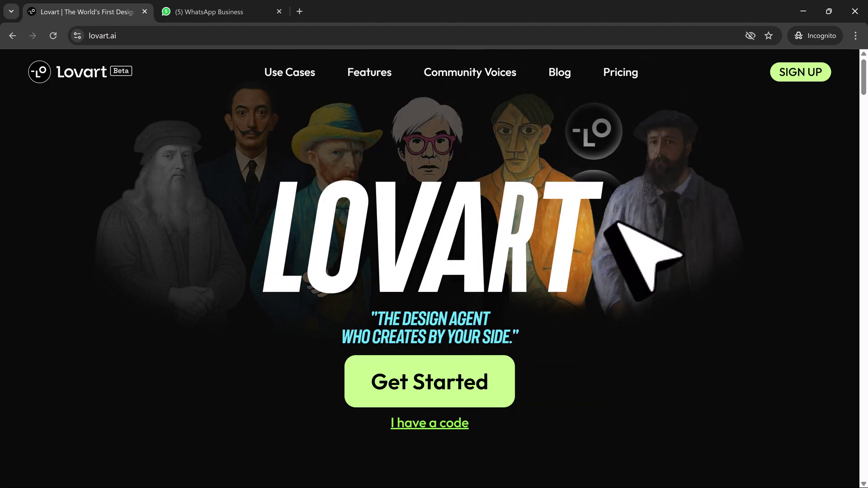
# Step: Scroll the landing page and open a use case REPLAY card in a background tab
pyautogui.scroll(-5, 429, 266)
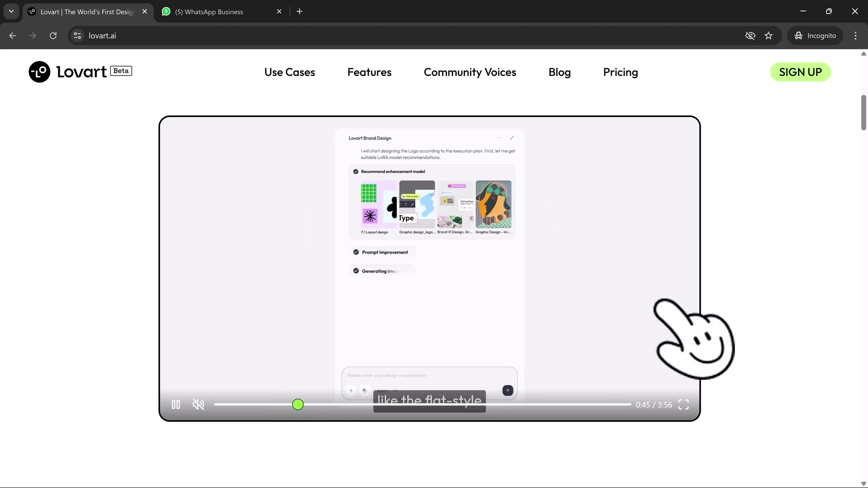
pyautogui.scroll(-10, 656, 302)
pyautogui.scroll(2, 668, 303)
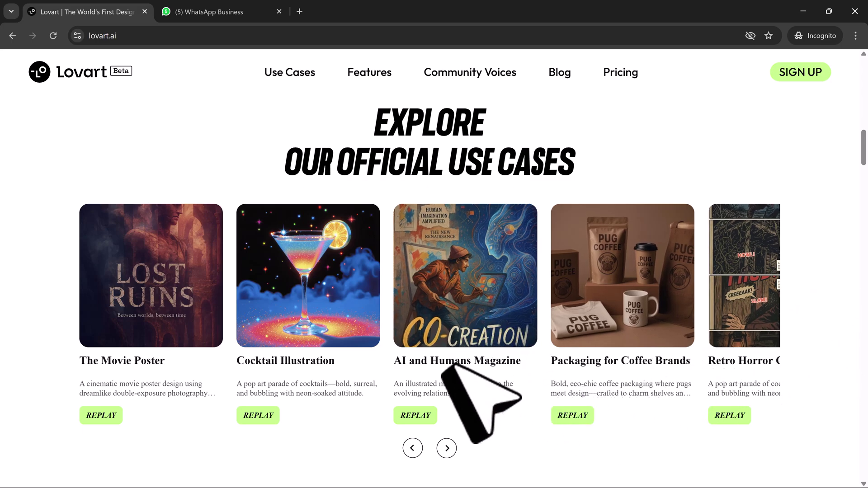
pyautogui.middleClick(422, 416)
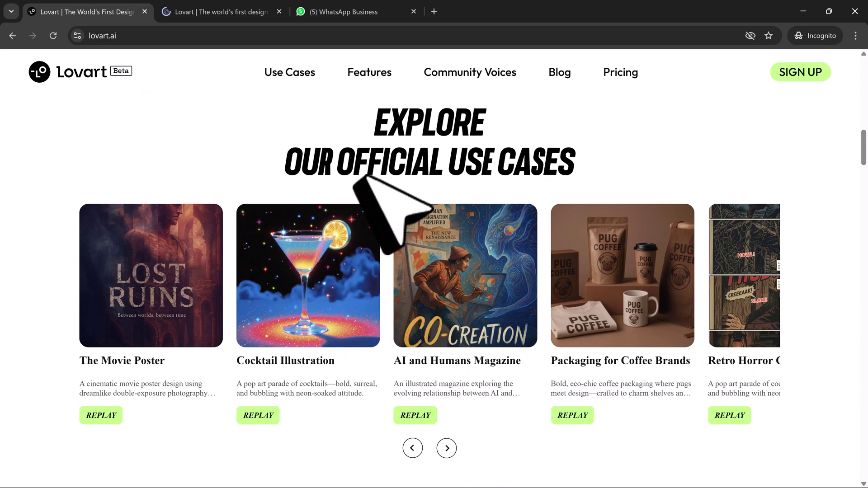
# Step: Scroll down to the Talk.Tab.Tune feature cards with cupcake design examples
pyautogui.scroll(-8, 367, 178)
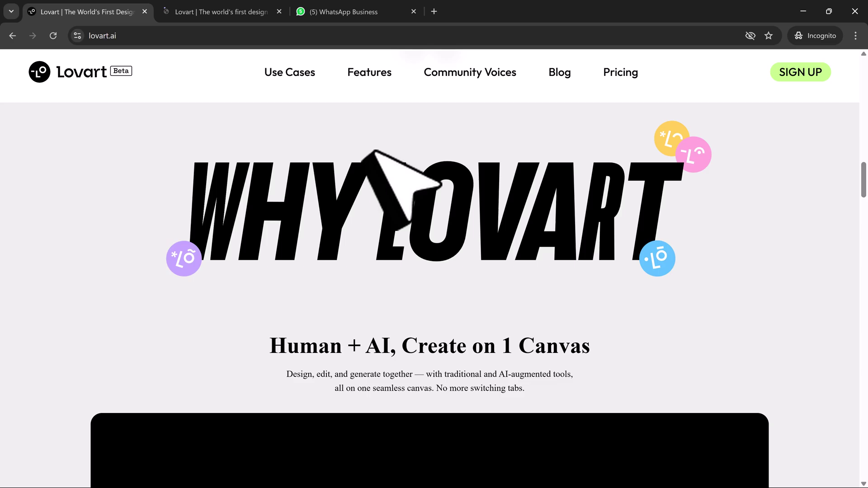
pyautogui.scroll(-5, 376, 150)
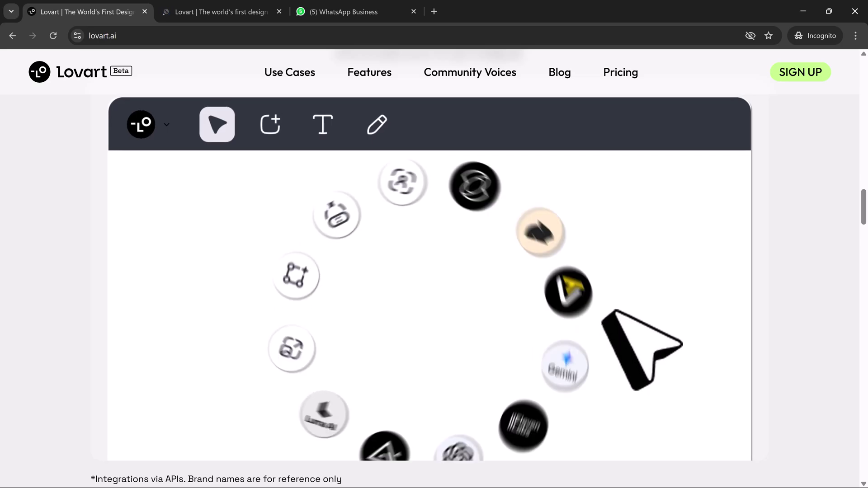
pyautogui.scroll(-10, 430, 271)
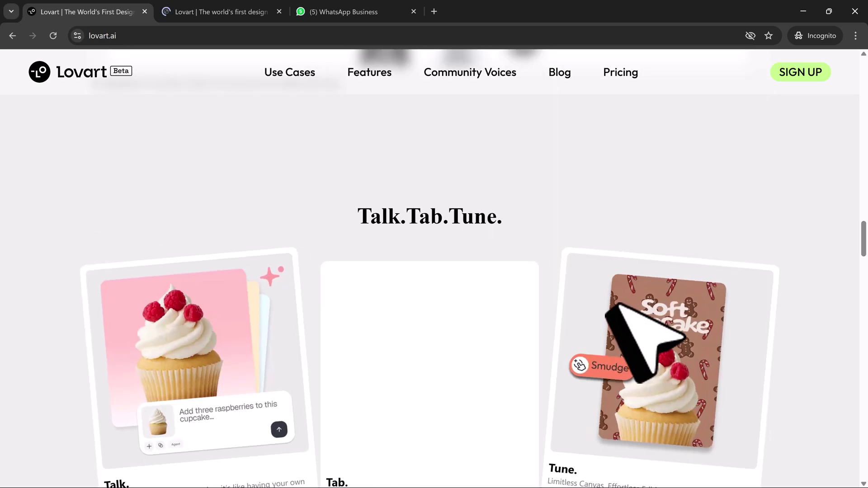
pyautogui.scroll(-2, 429, 272)
pyautogui.scroll(2, 430, 271)
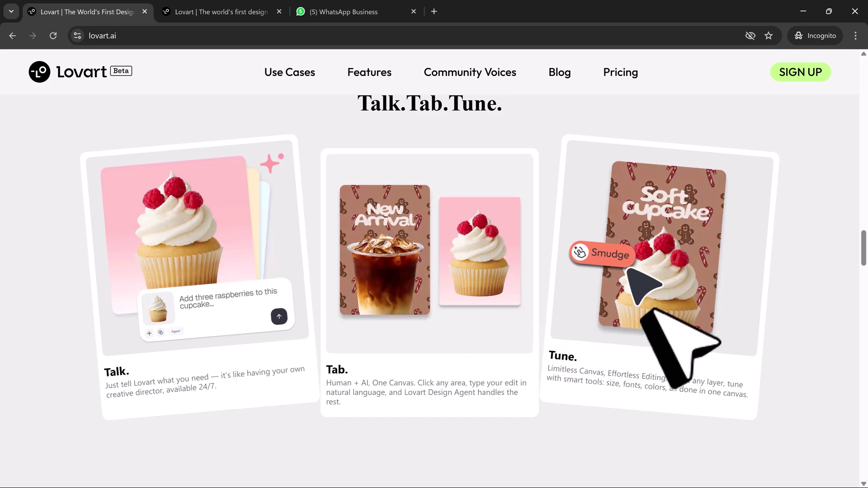
# Step: Scroll back up to the hero, then down past the demo video to the official use cases
pyautogui.scroll(-5, 429, 271)
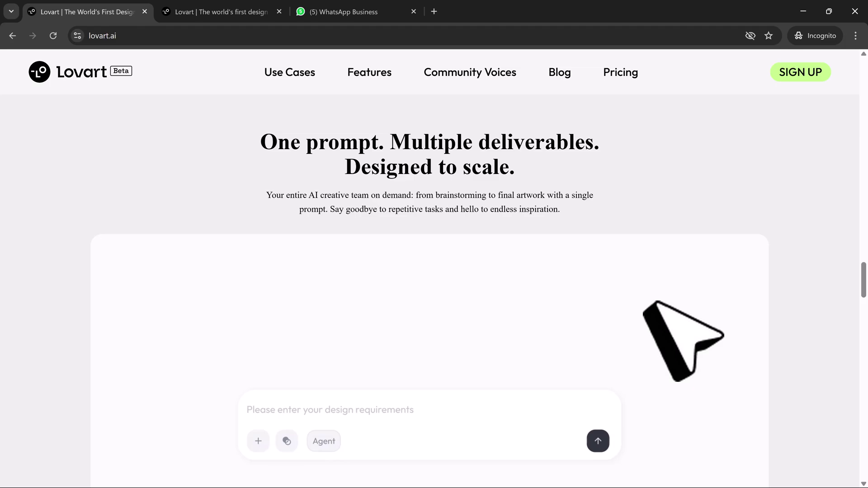
pyautogui.scroll(-2, 430, 271)
pyautogui.scroll(1, 429, 271)
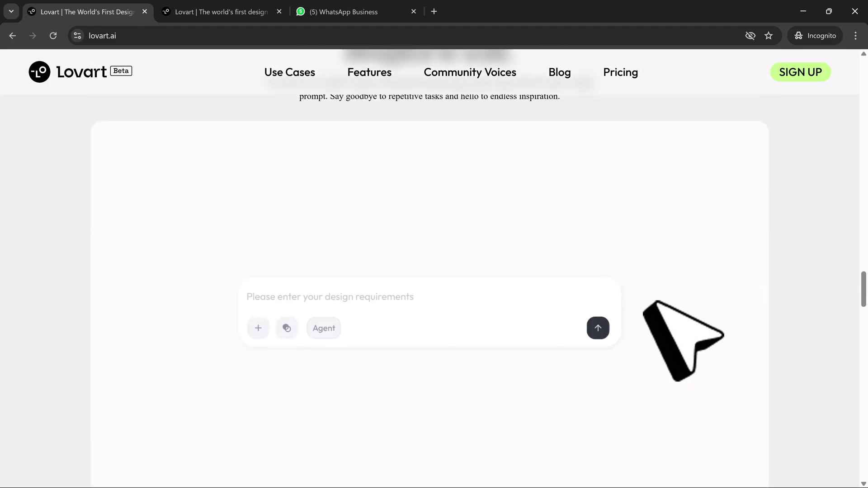
pyautogui.scroll(-6, 429, 271)
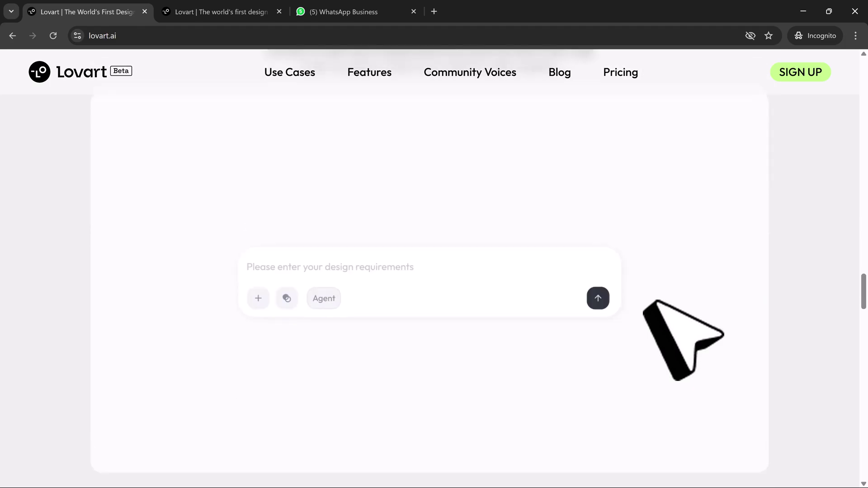
pyautogui.scroll(-5, 647, 302)
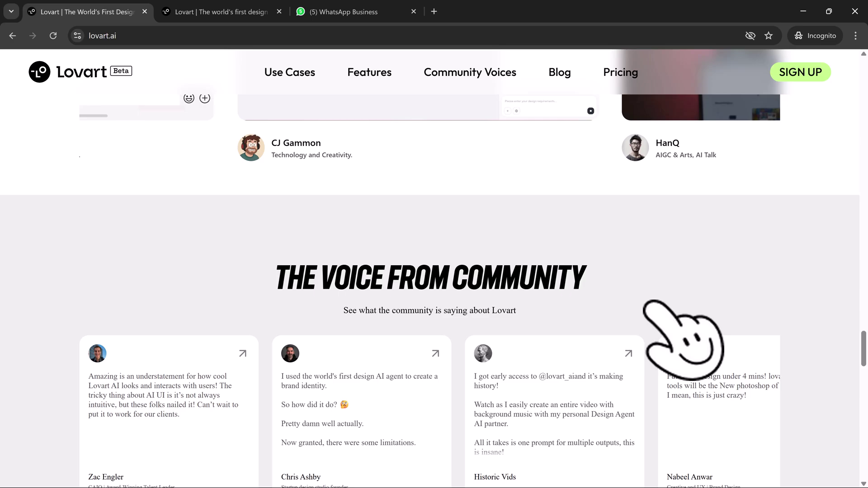
pyautogui.scroll(20, 648, 302)
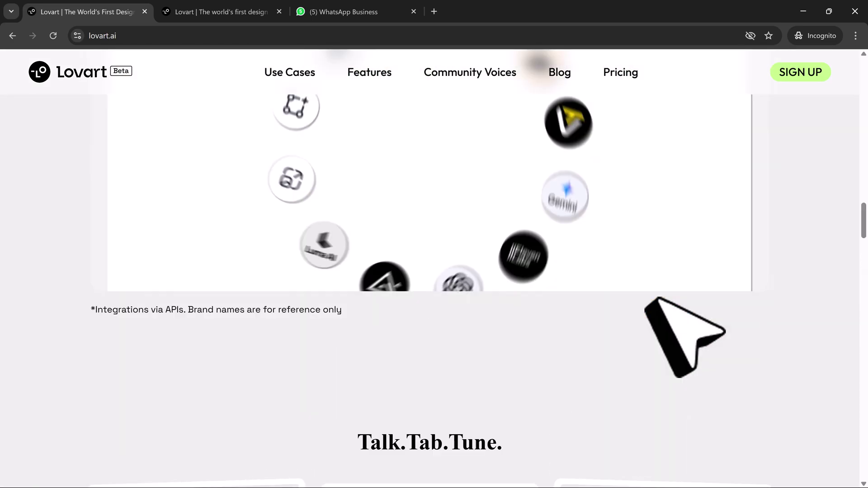
pyautogui.scroll(15, 647, 299)
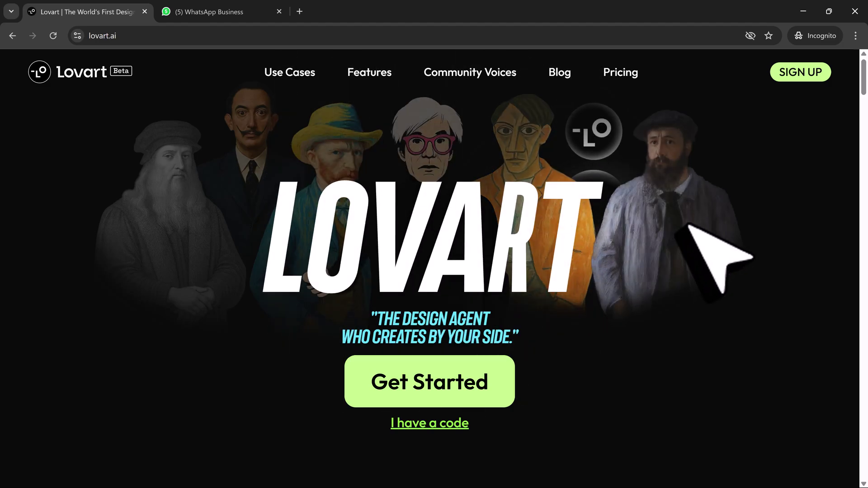
pyautogui.scroll(-5, 430, 269)
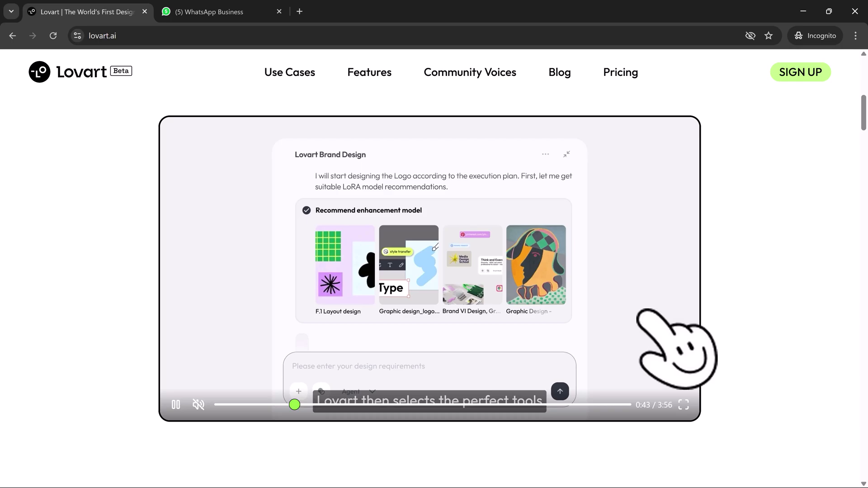
pyautogui.scroll(-10, 656, 302)
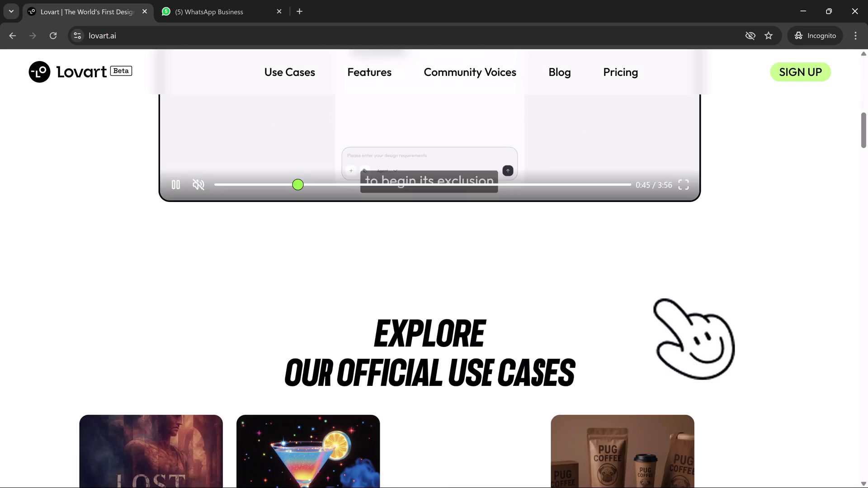